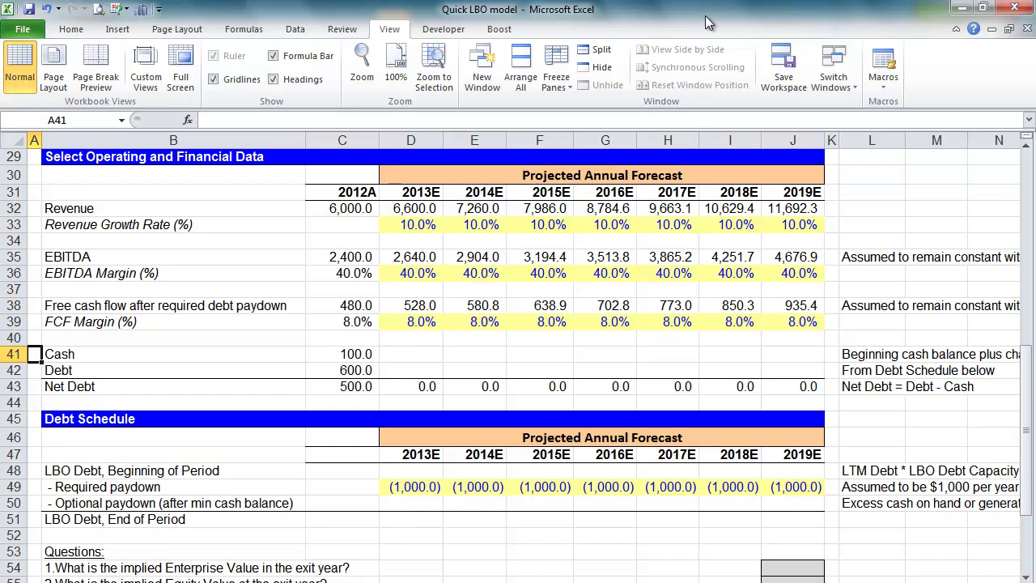
- Review the input figures and the Revenue forecast row, then go to the Debt Schedule heading
key(Up)
key(Up)
key(Up)
key(Up)
key(Up)
key(Up)
key(Up)
key(Up)
key(Up)
key(Up)
key(Up)
key(Up)
key(Up)
key(Up)
key(Up)
key(Up)
key(Up)
key(Up)
key(Up)
key(Up)
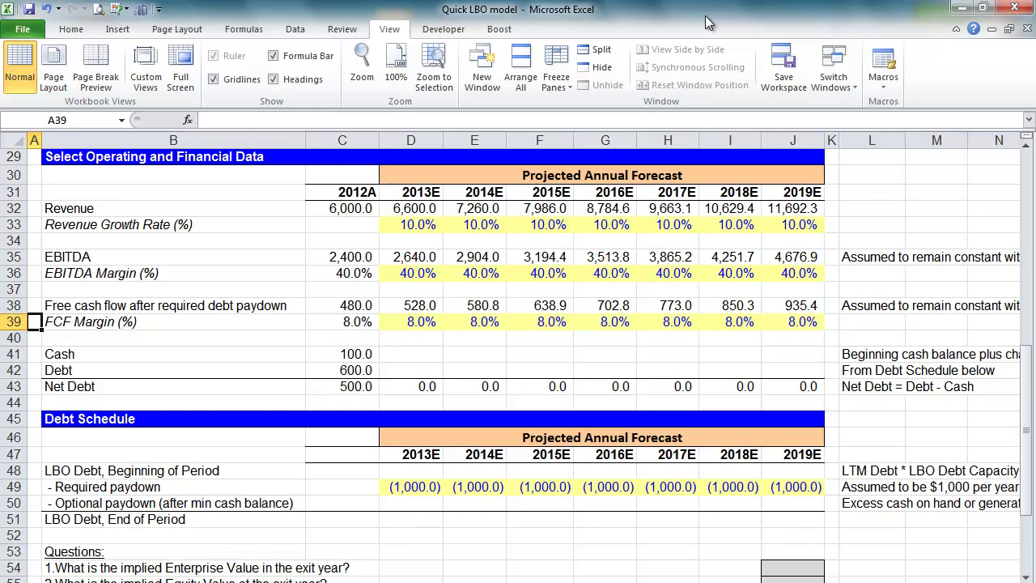
key(Up)
key(Up)
key(Up)
key(Up)
key(Up)
key(Up)
key(Up)
key(Up)
key(Up)
key(Up)
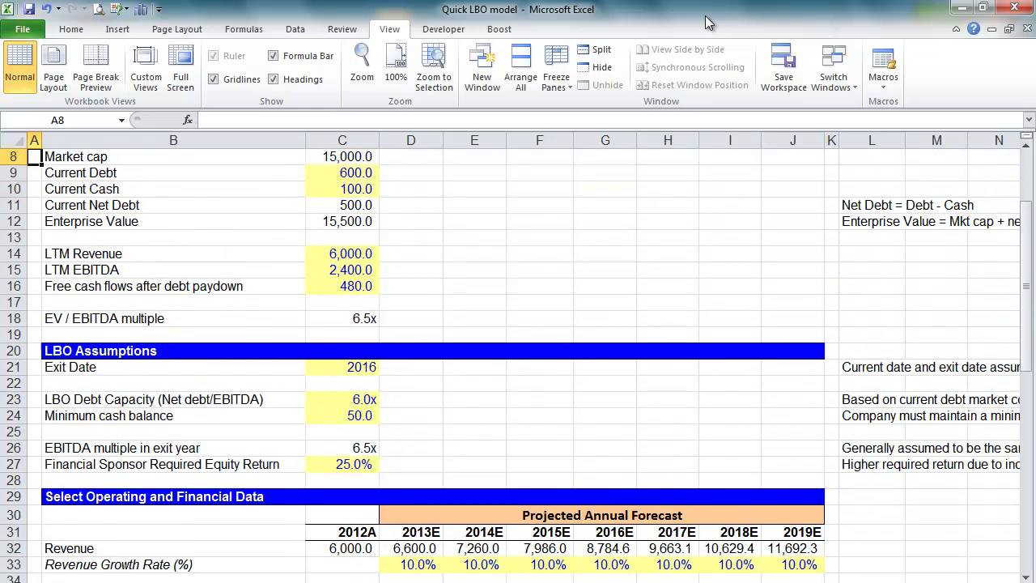
key(Up)
key(Up)
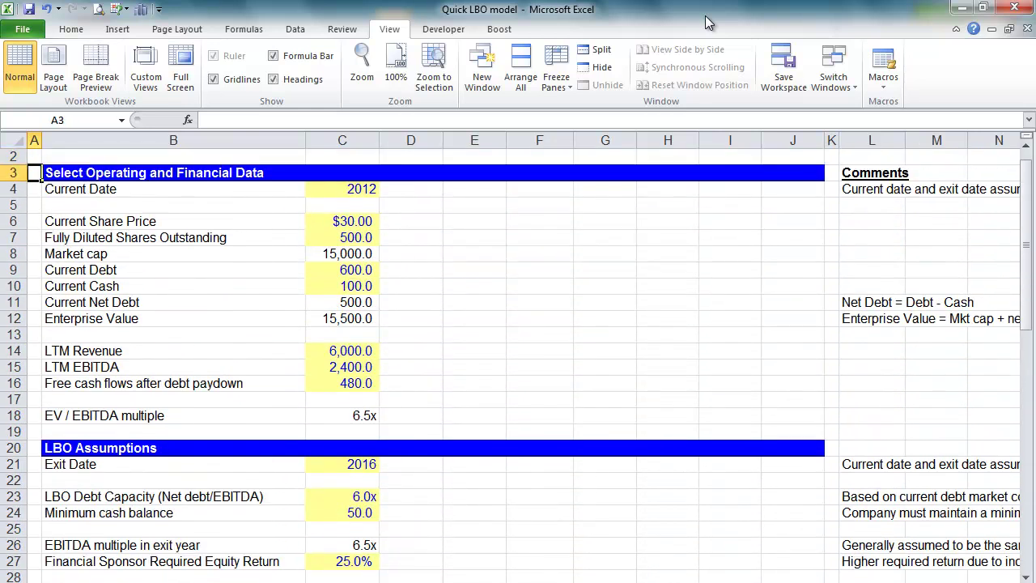
key(Down)
key(Down)
key(Down)
key(Down)
key(Down)
key(Down)
key(Down)
key(Down)
key(Down)
key(Down)
key(Down)
key(Down)
key(Down)
key(Down)
key(Down)
key(Down)
key(Down)
key(Down)
key(Down)
key(Down)
key(Down)
key(Down)
key(Down)
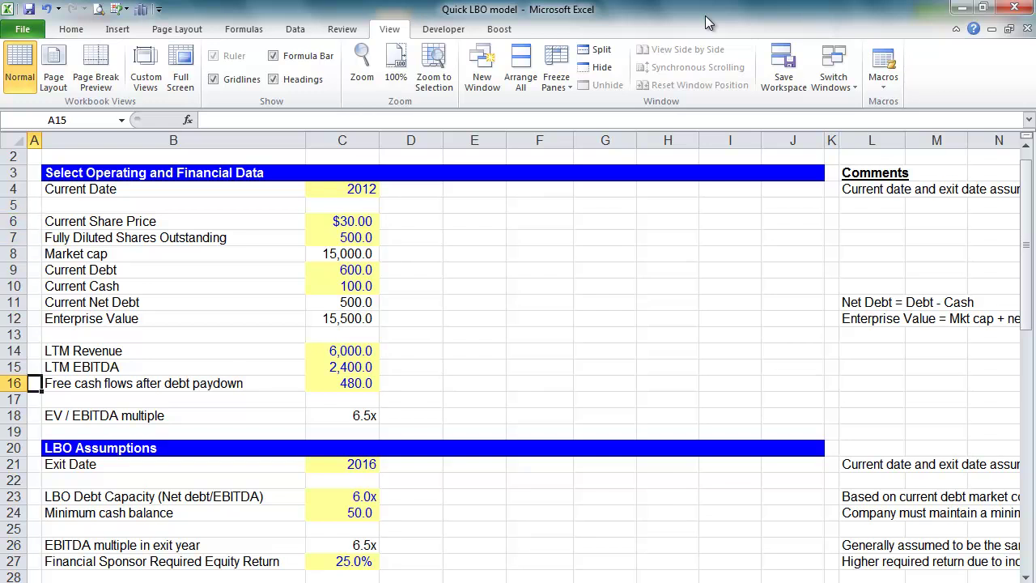
key(Down)
key(Down)
key(Down)
key(Down)
key(Down)
key(Down)
key(Down)
key(Down)
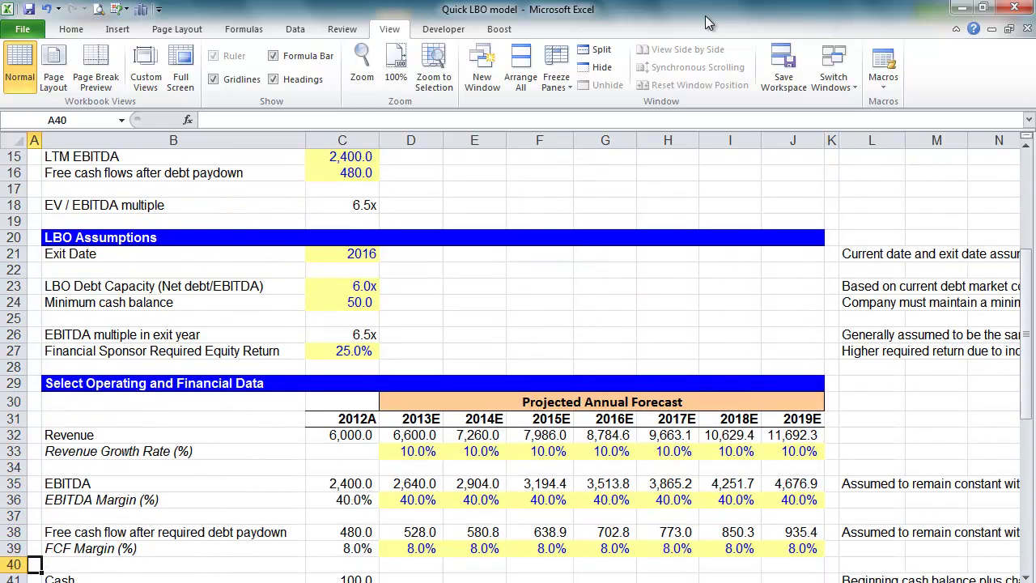
key(Down)
key(Down)
key(Down)
key(Down)
key(Down)
key(Down)
key(Down)
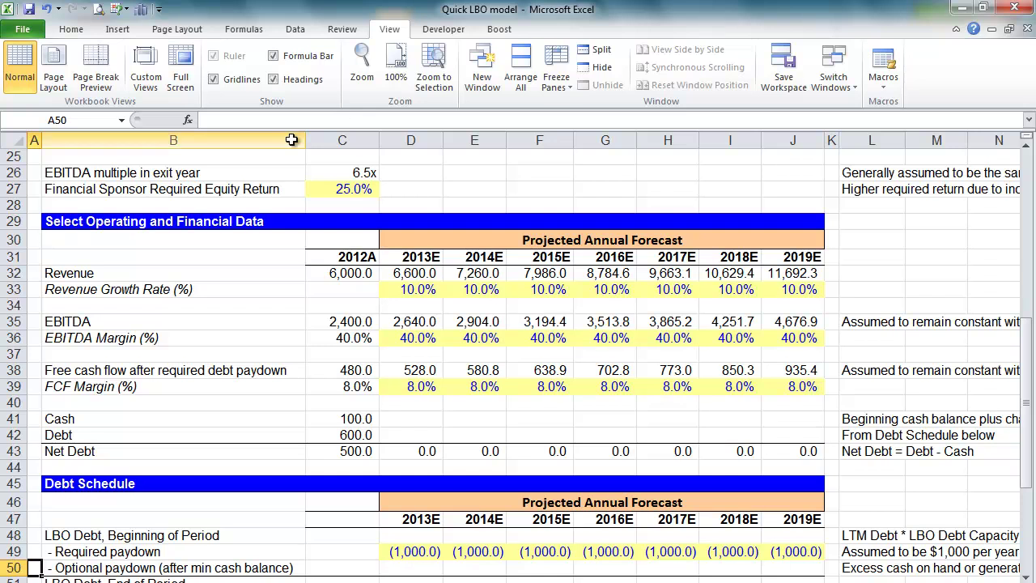
click(218, 277)
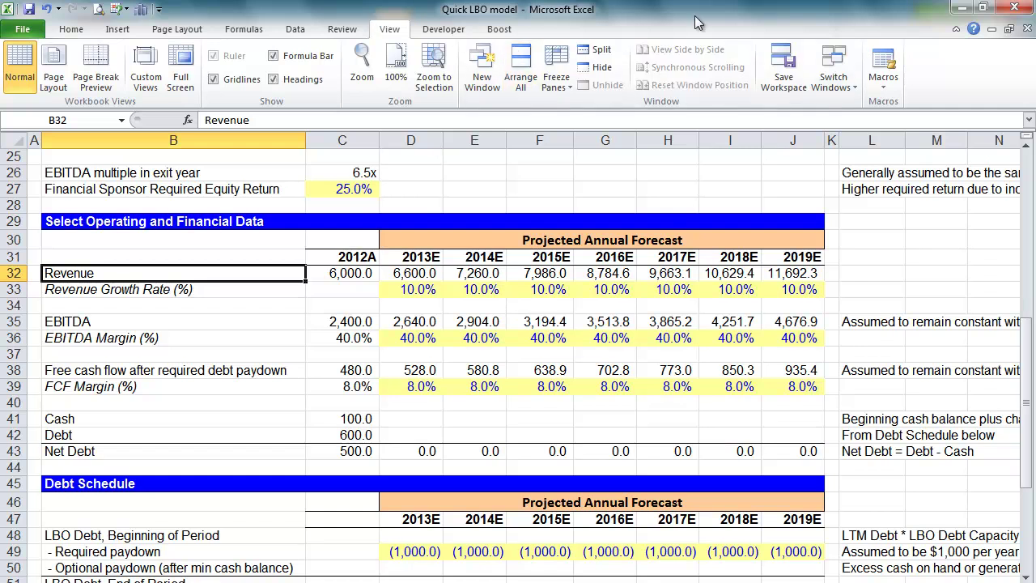
key(Down)
key(Down)
key(Down)
key(Down)
key(Down)
key(Down)
key(Down)
key(Down)
key(Down)
key(Down)
key(Down)
key(Down)
key(Down)
key(Down)
key(Down)
key(Down)
key(Down)
key(Down)
key(Down)
key(Down)
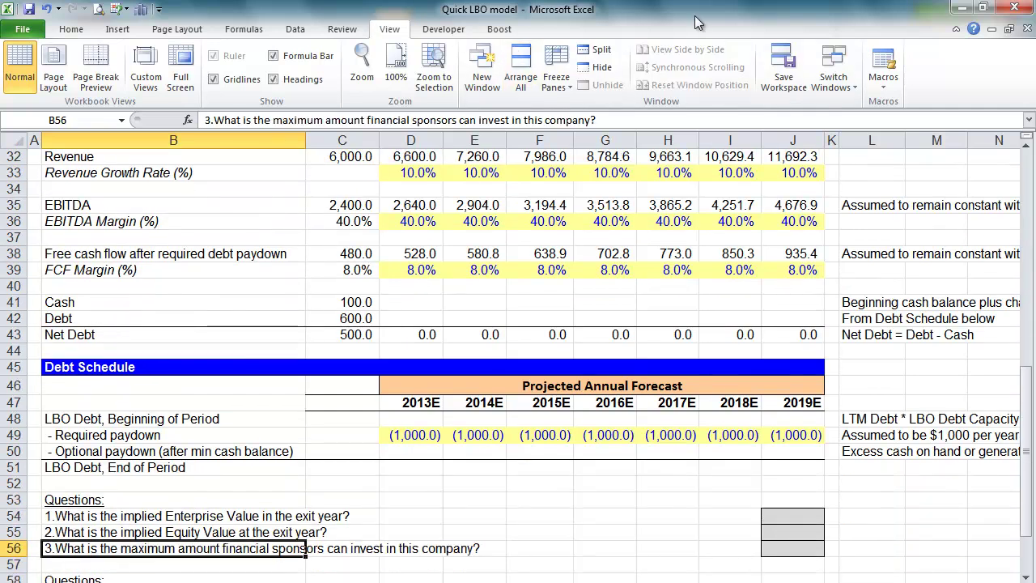
key(Up)
key(Up)
key(Up)
key(Up)
key(Up)
key(Up)
key(Up)
key(Up)
key(Up)
key(Down)
key(Right)
key(Right)
key(Left)
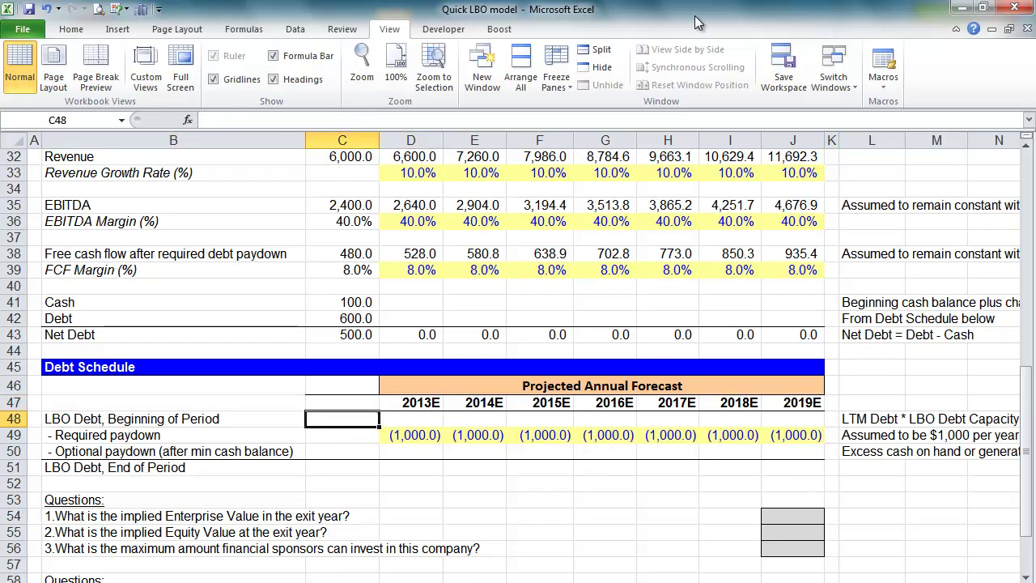
key(Left)
key(Left)
- Split the window above the Debt Schedule and show LBO Assumptions in the upper pane
key(Up)
key(Up)
key(Up)
key(alt+w)
key(s)
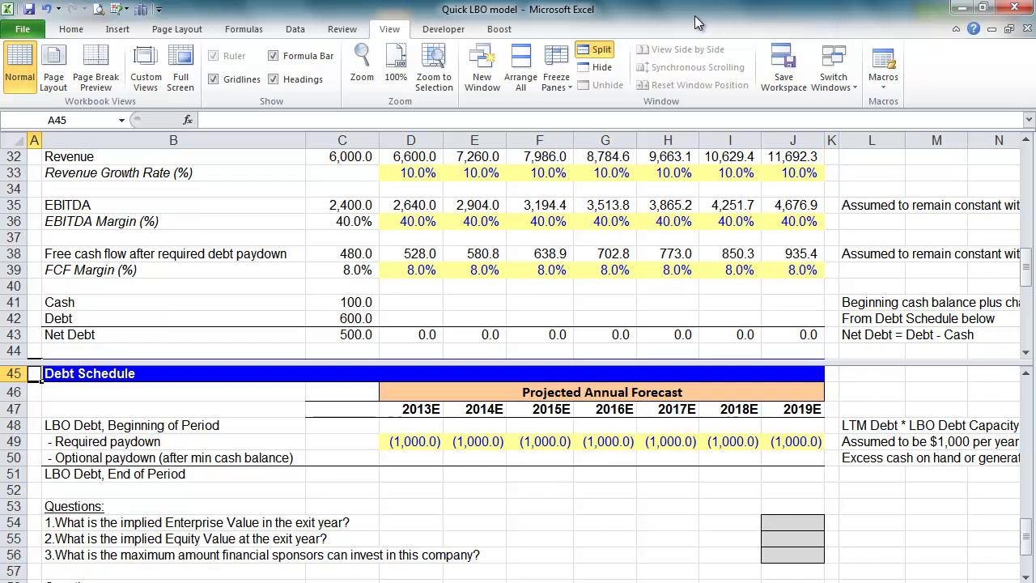
key(F6)
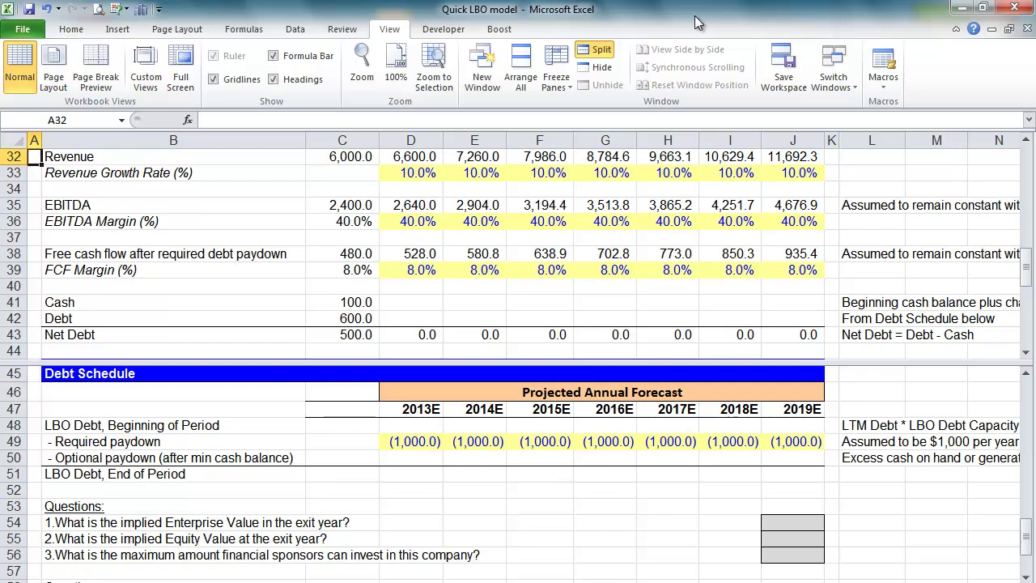
key(Page_Up)
key(Down)
key(F6)
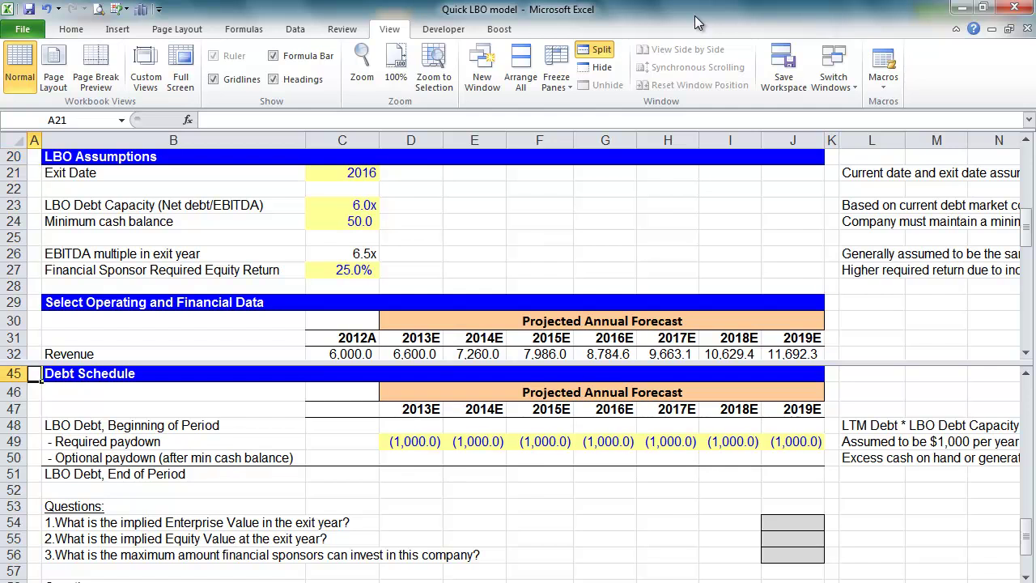
key(Down)
key(Down)
key(Down)
key(Right)
key(Right)
key(Right)
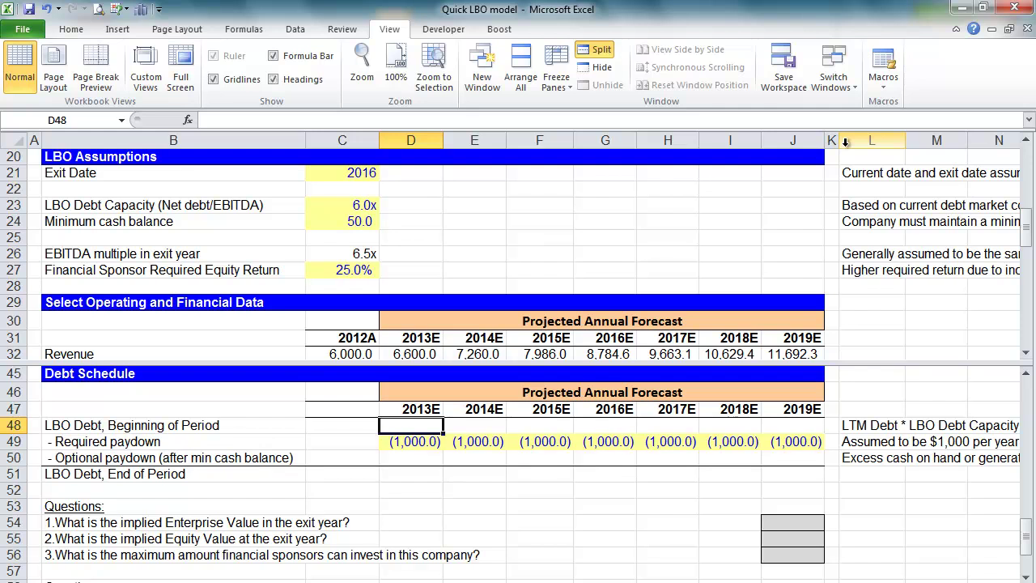
- Check the 6.0x debt capacity multiple and the 2,400.0 LTM EBITDA
click(370, 206)
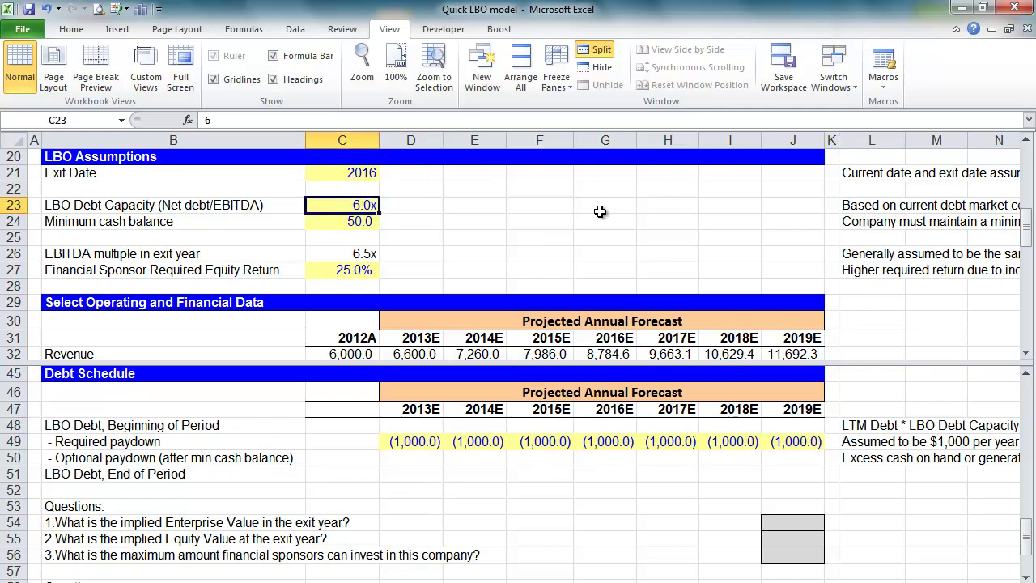
key(Up)
key(Up)
key(Up)
key(Up)
key(Up)
key(Up)
key(Up)
key(Up)
key(Up)
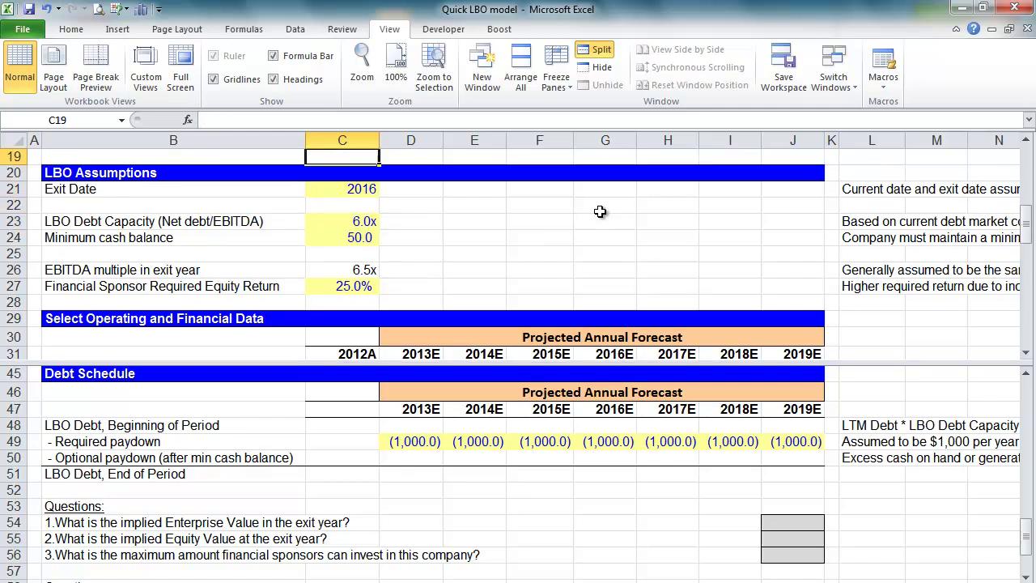
key(Down)
key(Left)
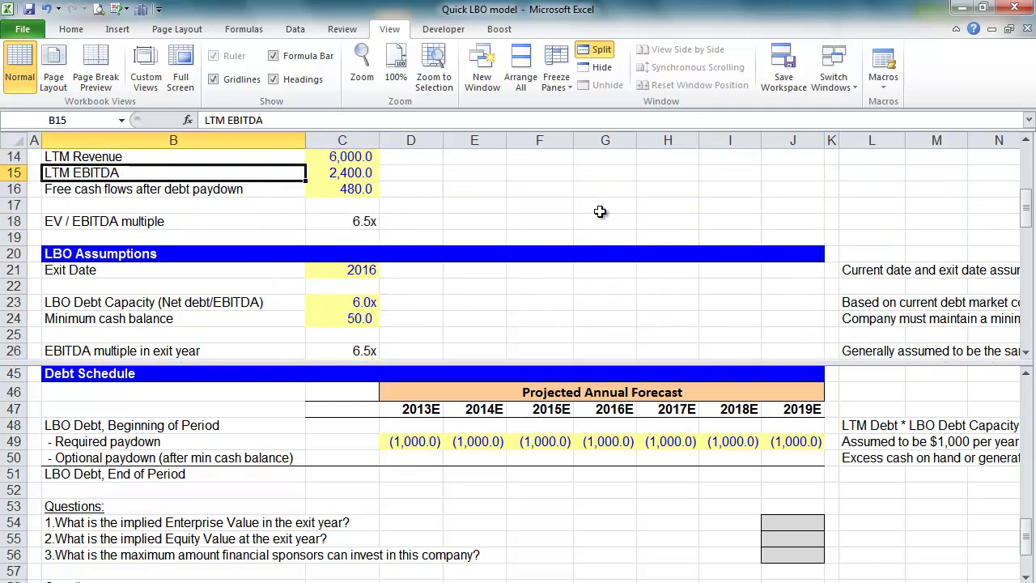
key(Right)
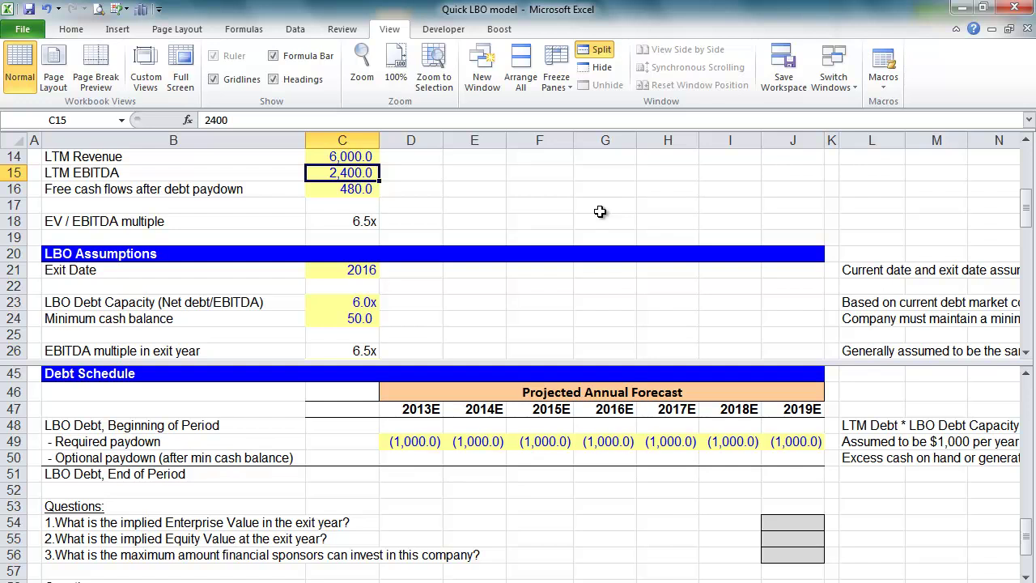
key(Down)
key(Down)
key(Down)
key(Down)
key(Down)
key(Down)
key(Down)
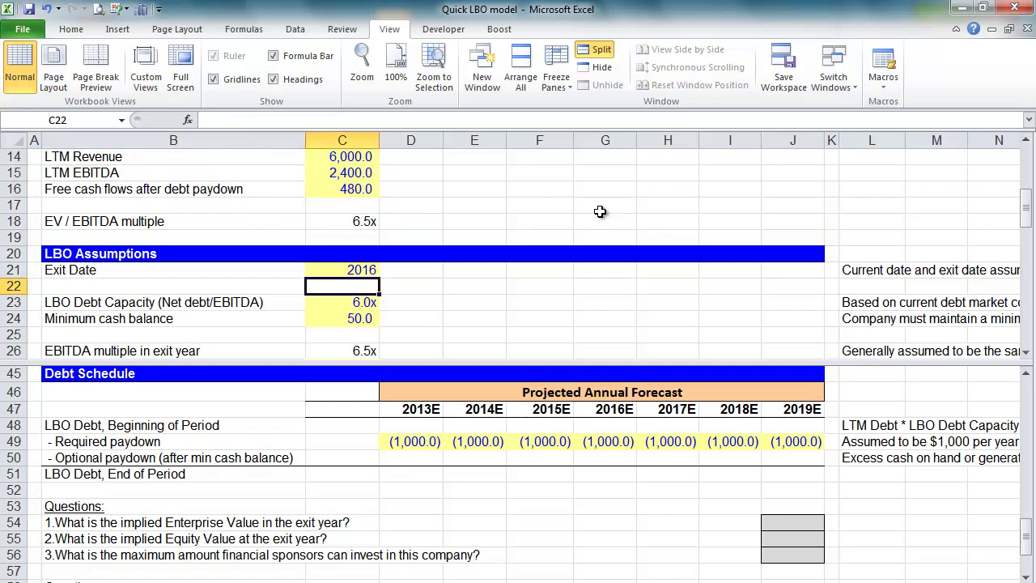
key(Down)
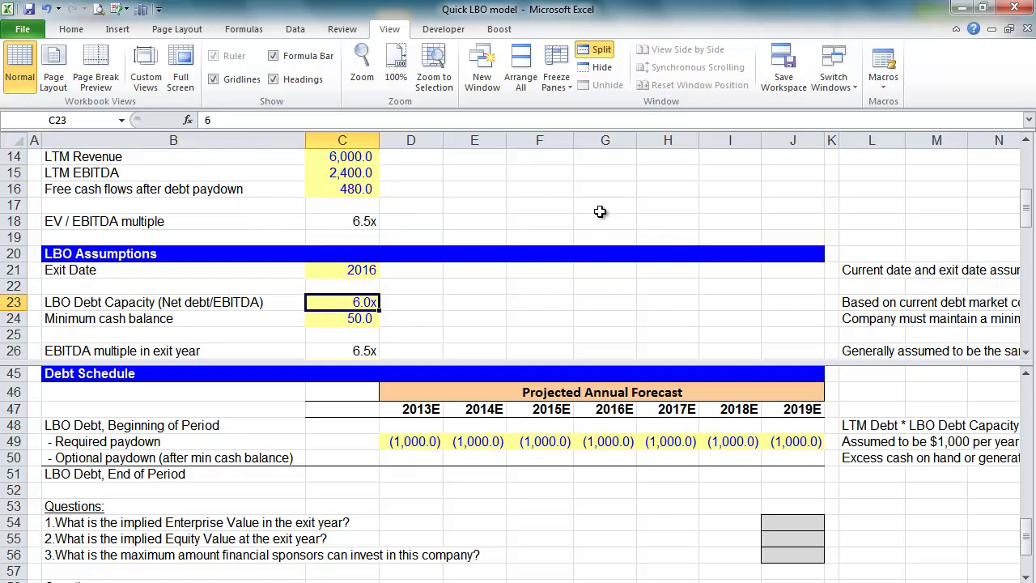
- Enter =C23*C15 in D48 so 2013E beginning LBO debt is 14,400.0
click(415, 422)
text(=)
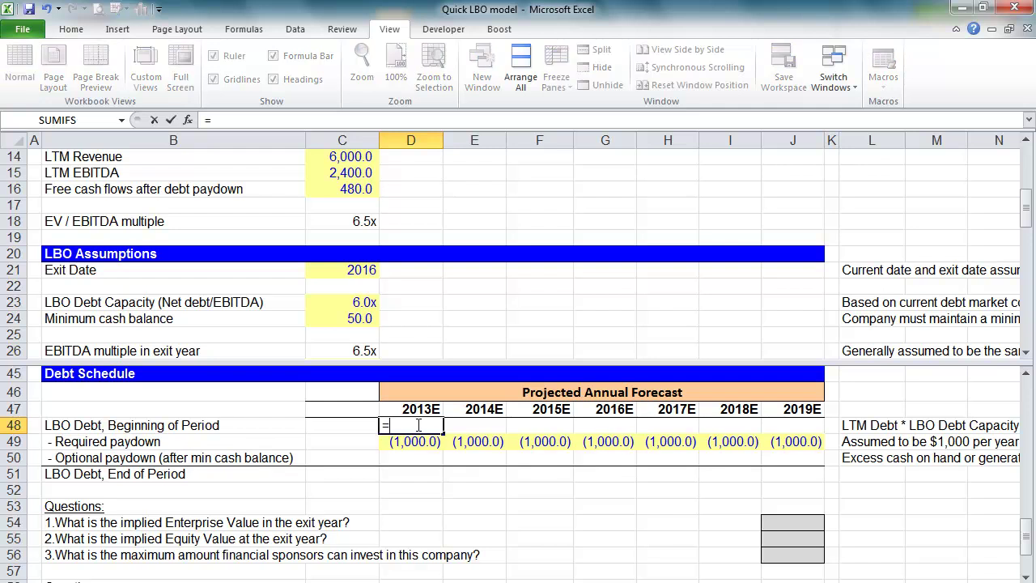
click(350, 300)
text(*)
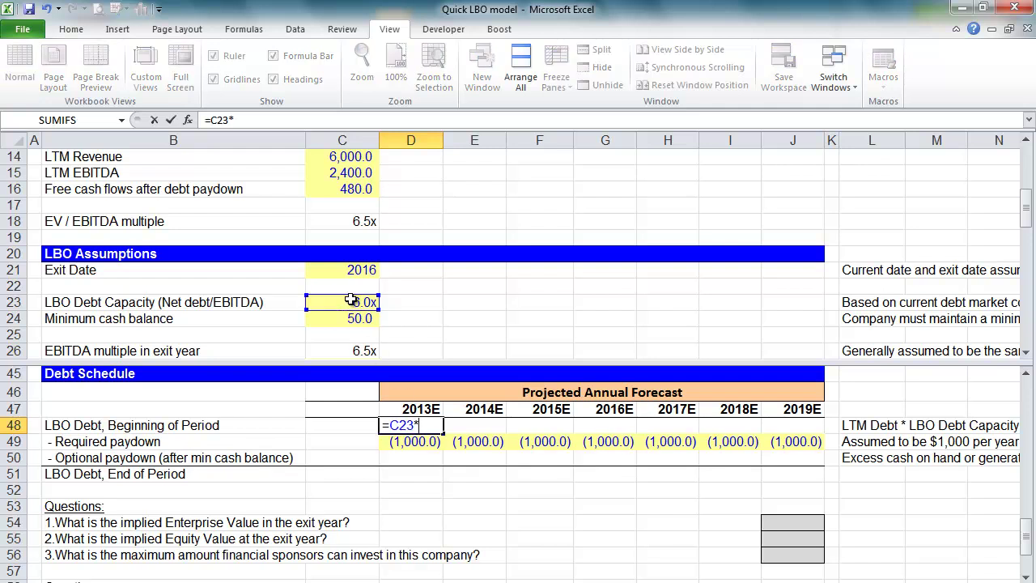
key(F6)
key(Down)
key(Right)
key(Right)
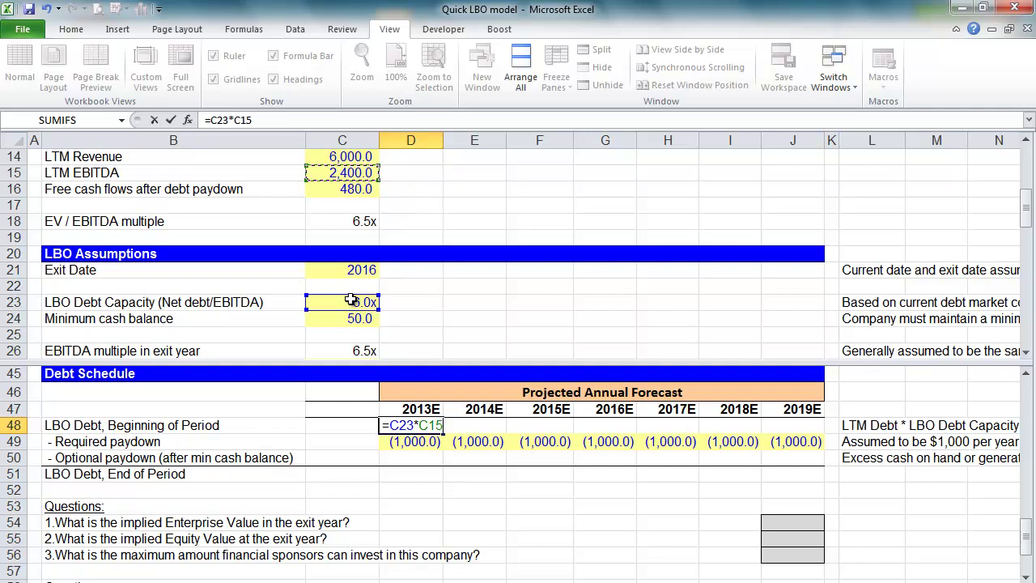
key(ctrl+Return)
key(F2)
key(Return)
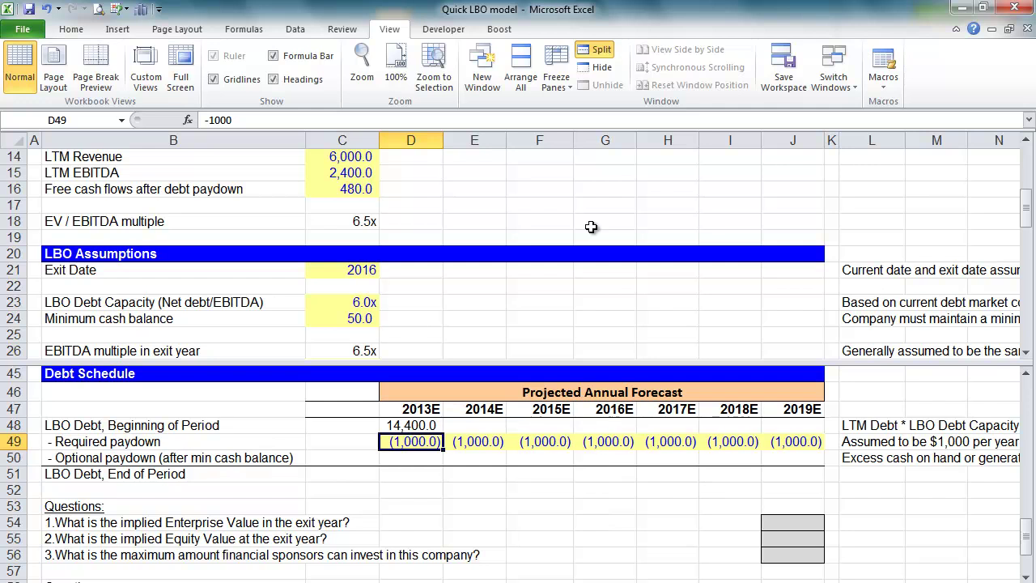
- Check the (1,000.0) required paydown across the years, then select the 2013E optional paydown cell
click(1026, 354)
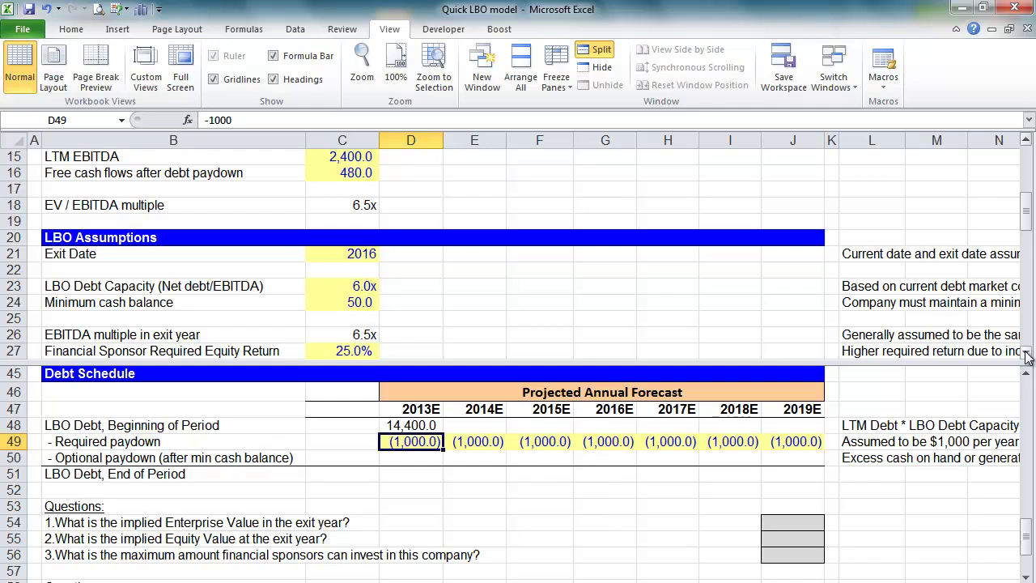
key(Right)
key(Left)
key(Right)
key(Right)
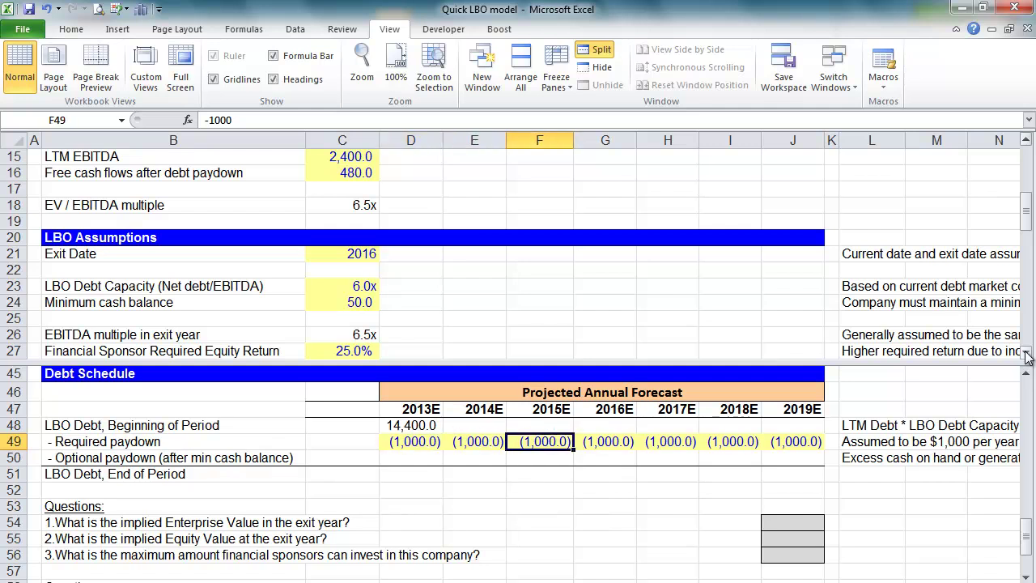
key(Right)
key(Right)
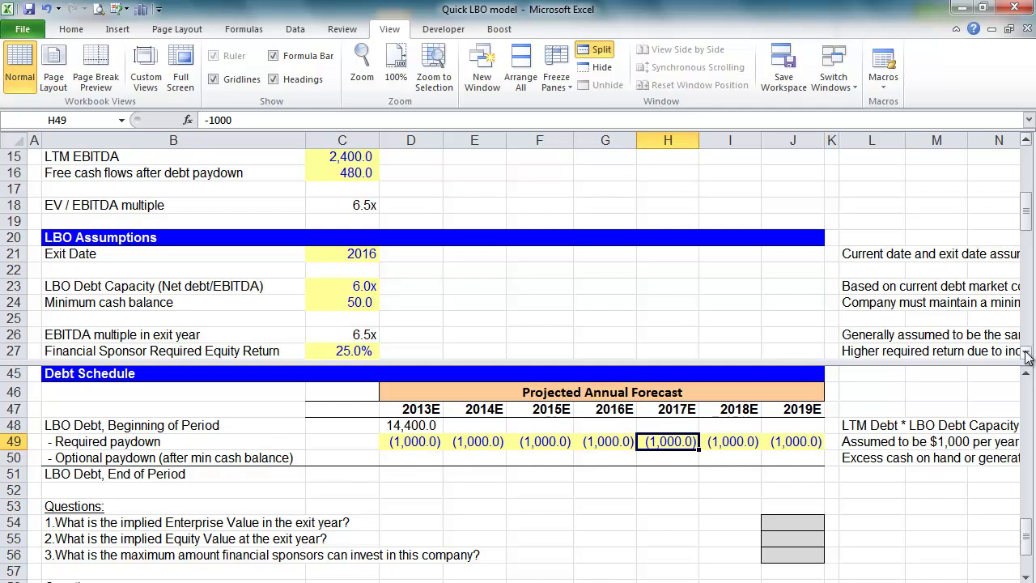
key(Left)
key(Left)
key(Left)
key(Left)
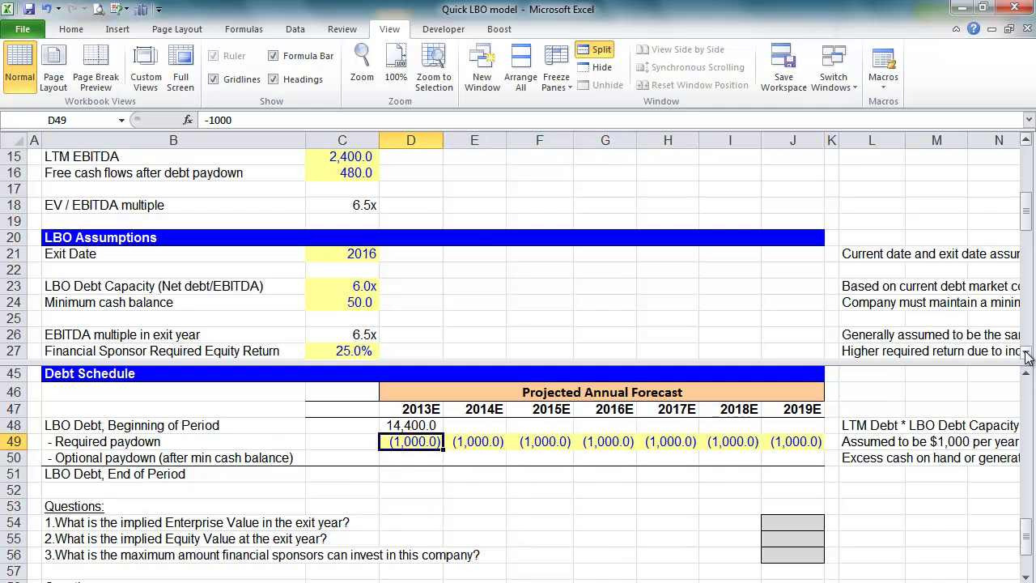
key(Down)
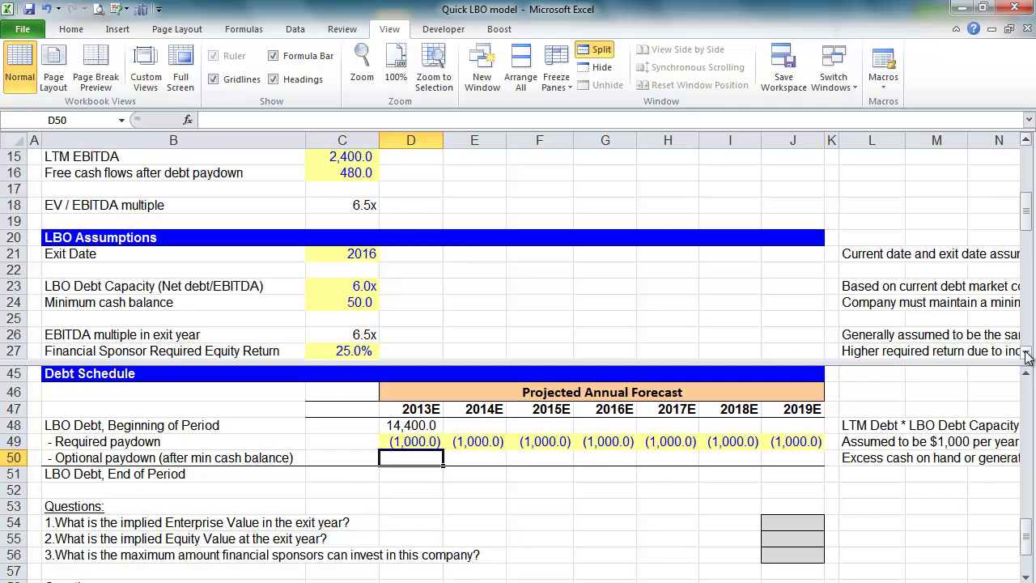
key(Up)
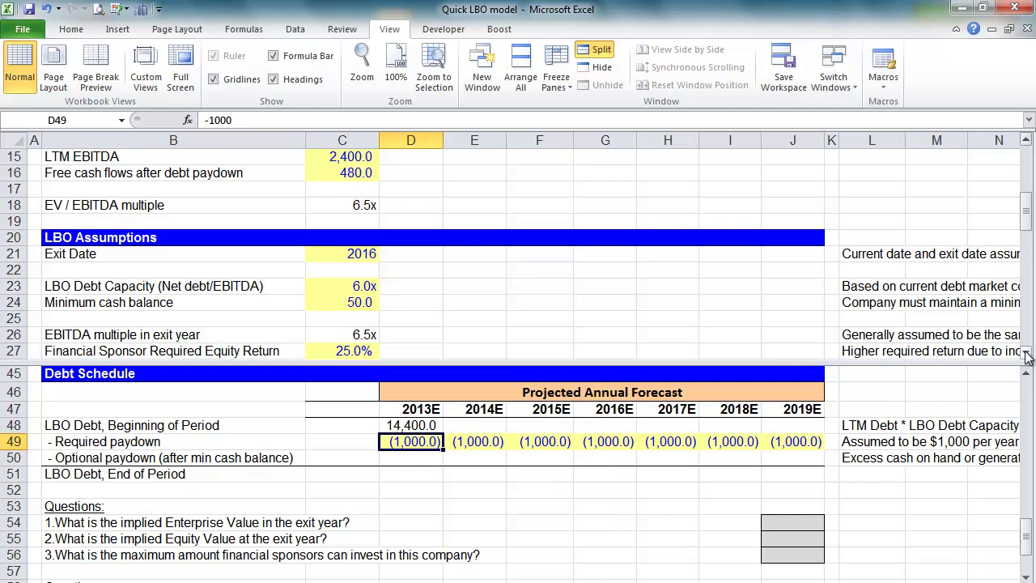
key(Down)
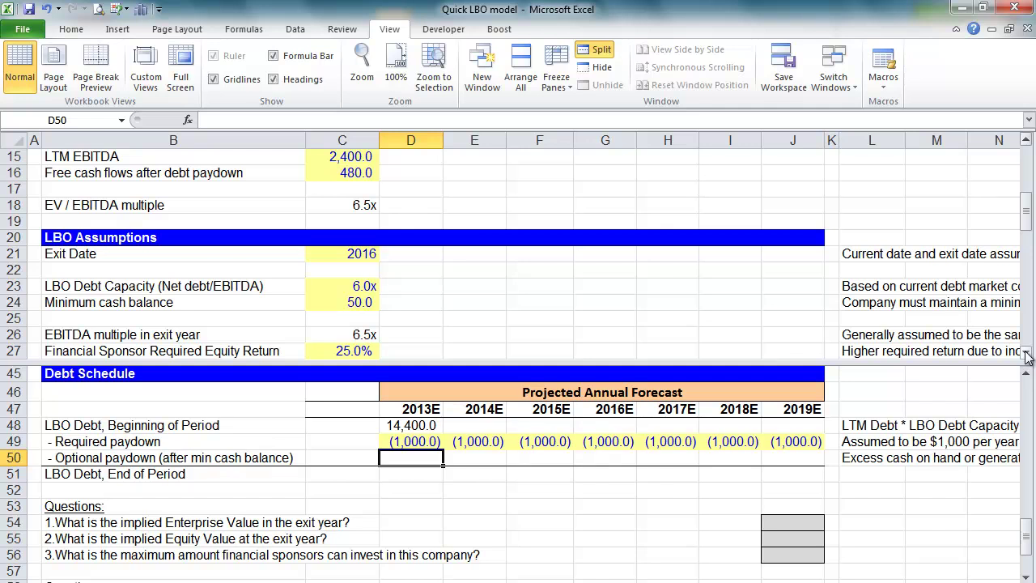
- Scroll the upper pane so rows 31–43, Revenue through Net Debt, sit above the Debt Schedule
click(1026, 356)
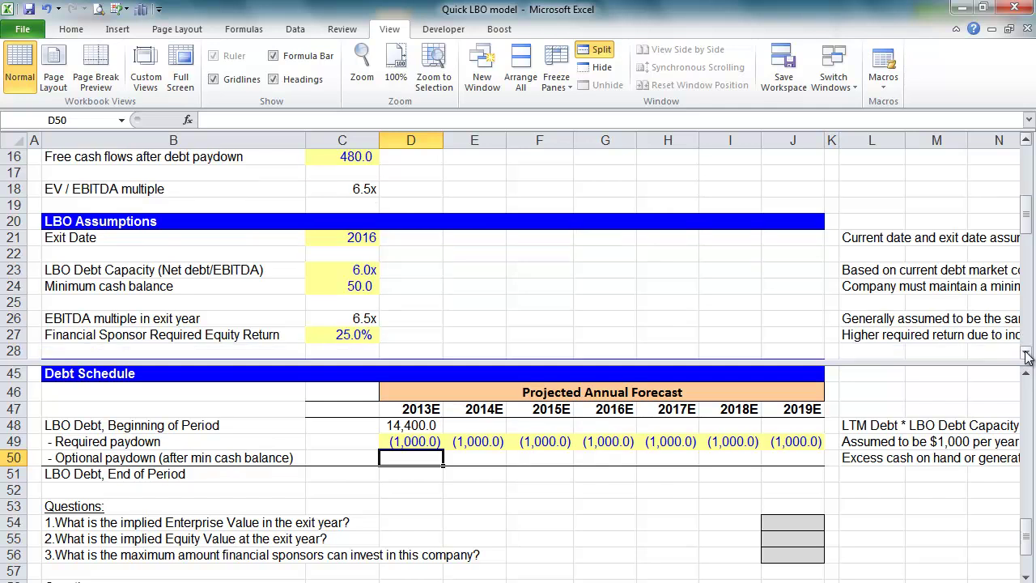
click(1026, 357)
click(1026, 356)
click(1026, 356)
click(1027, 356)
click(1026, 356)
click(1026, 356)
click(1026, 356)
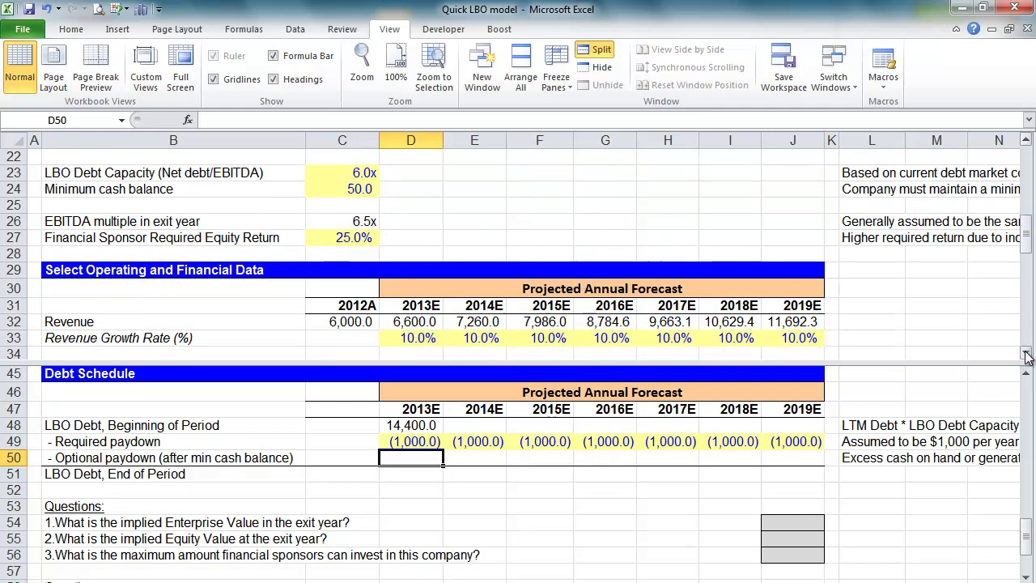
click(1027, 356)
click(1027, 356)
click(1027, 357)
click(1026, 357)
click(1027, 356)
click(1027, 357)
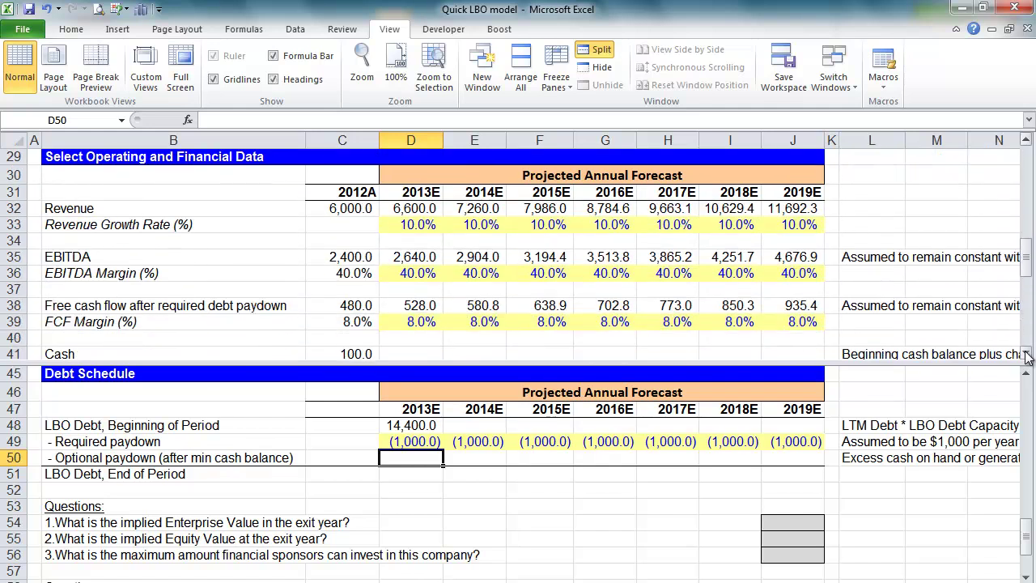
click(1027, 356)
click(1027, 357)
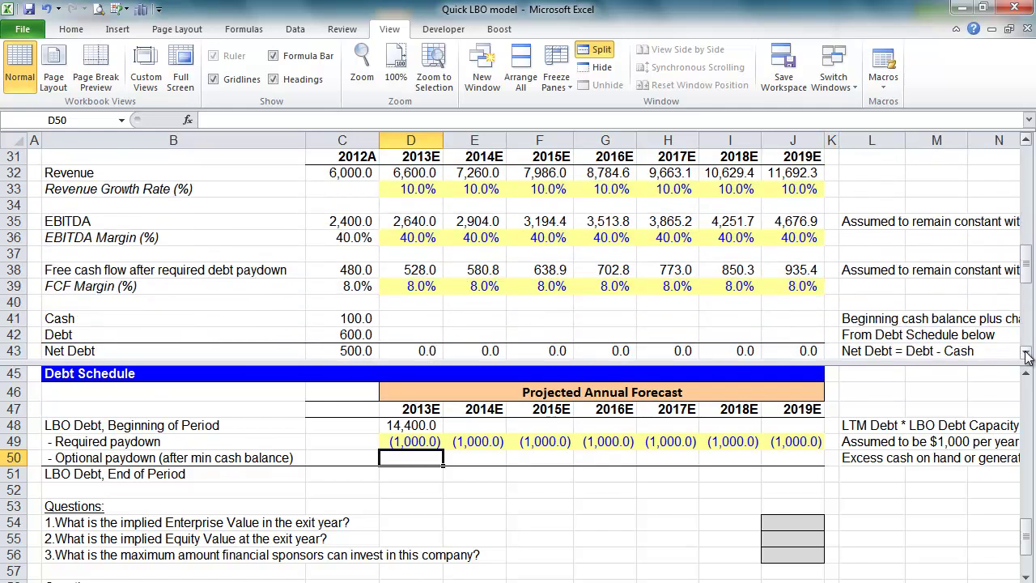
- Highlight the Required paydown and free cash flow rows, then return to 2013E optional paydown
key(Up)
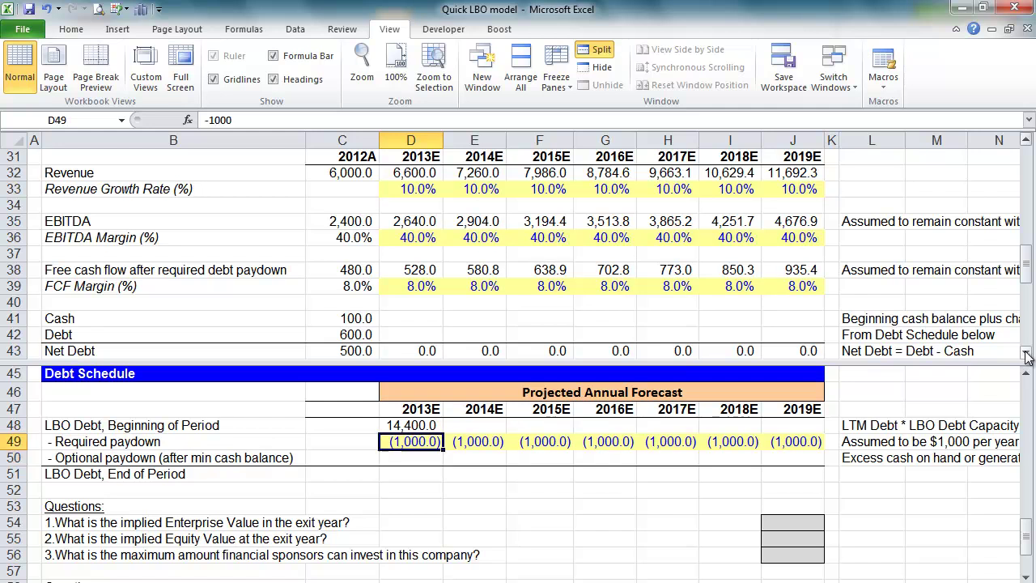
key(shift+space)
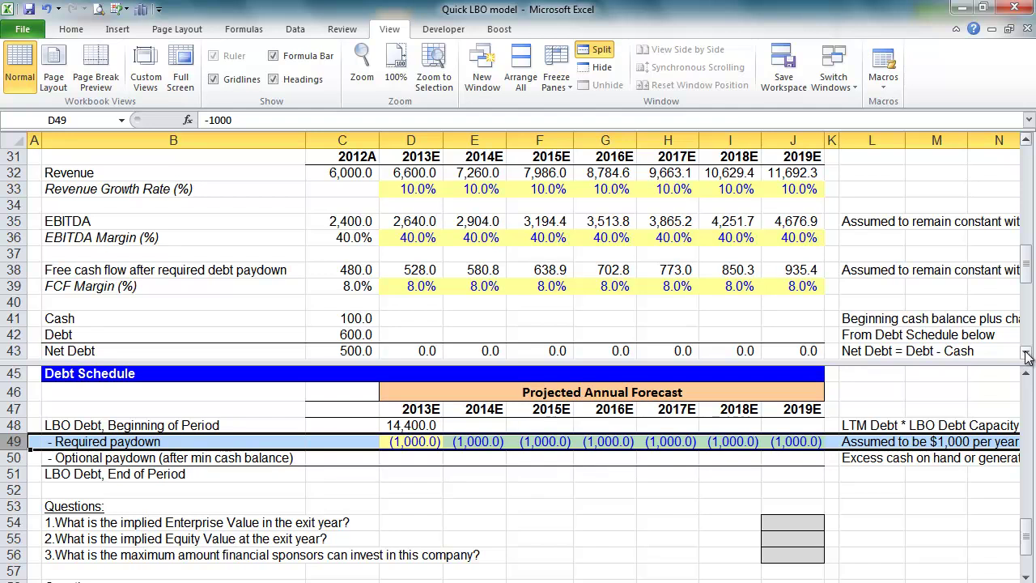
click(411, 271)
key(shift+space)
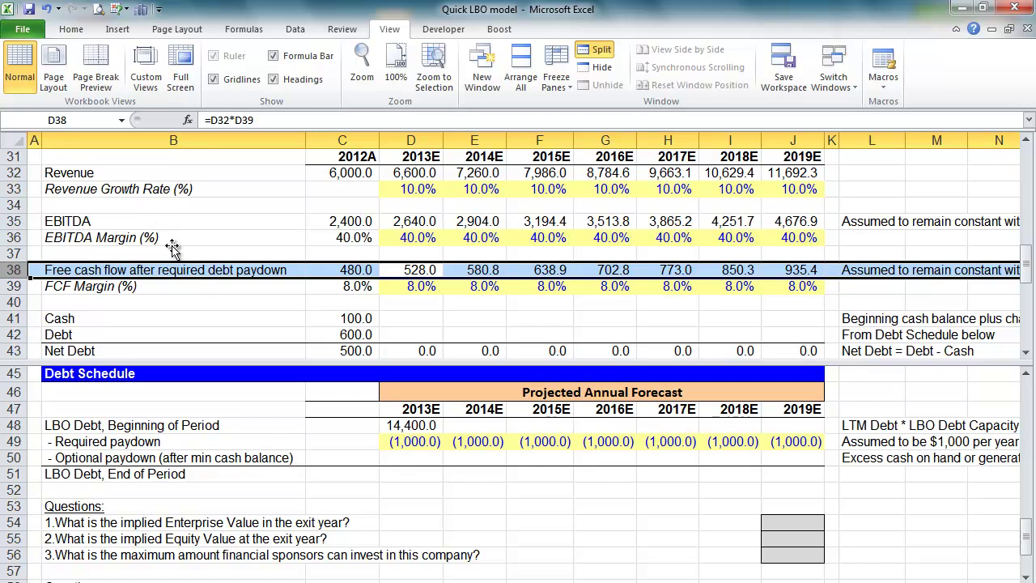
click(425, 459)
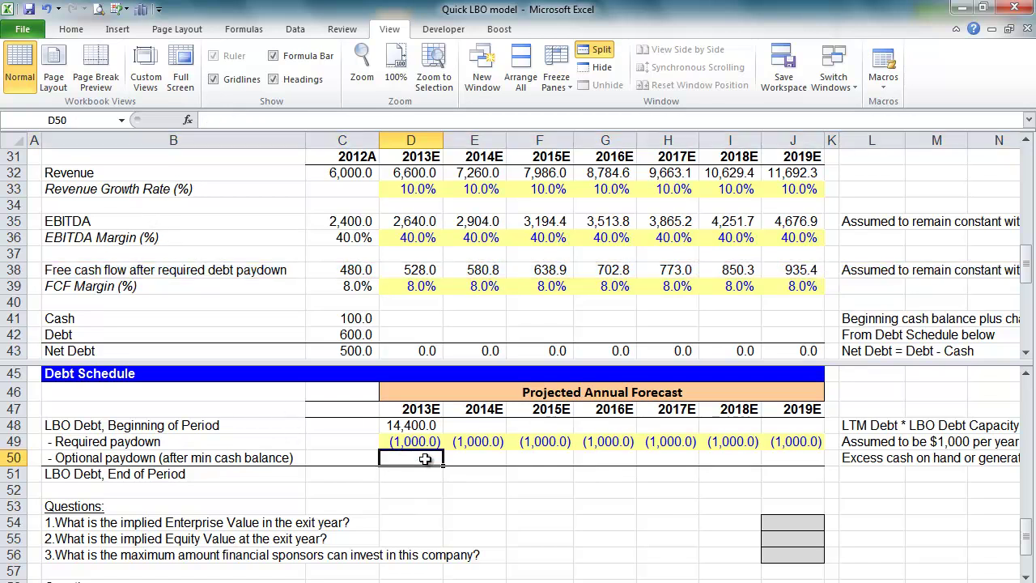
- Highlight the 2013E Cash and Debt rows, then undo back to the optional paydown cell
click(404, 318)
key(shift+space)
key(shift+Down)
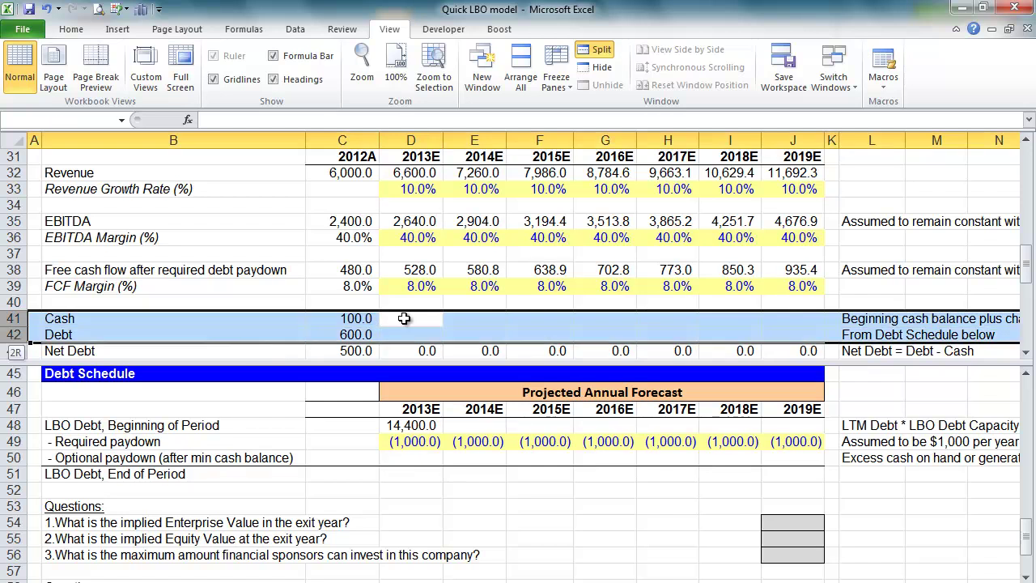
key(ctrl+z)
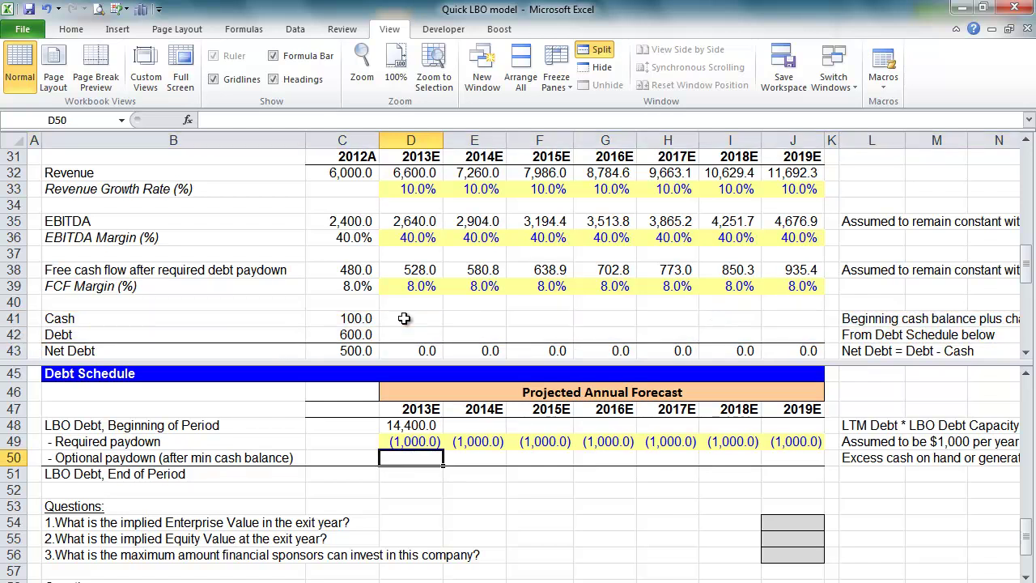
- Enter =(D38+C41-$C$24)*-1 as the 2013E optional paydown, giving (578.0)
text(=)
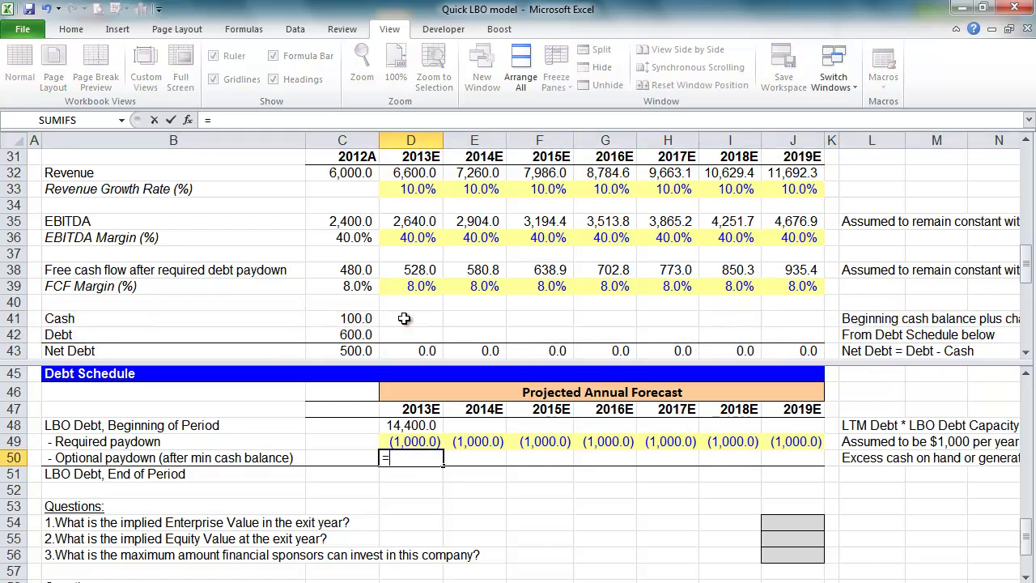
text(()
click(426, 276)
text(+)
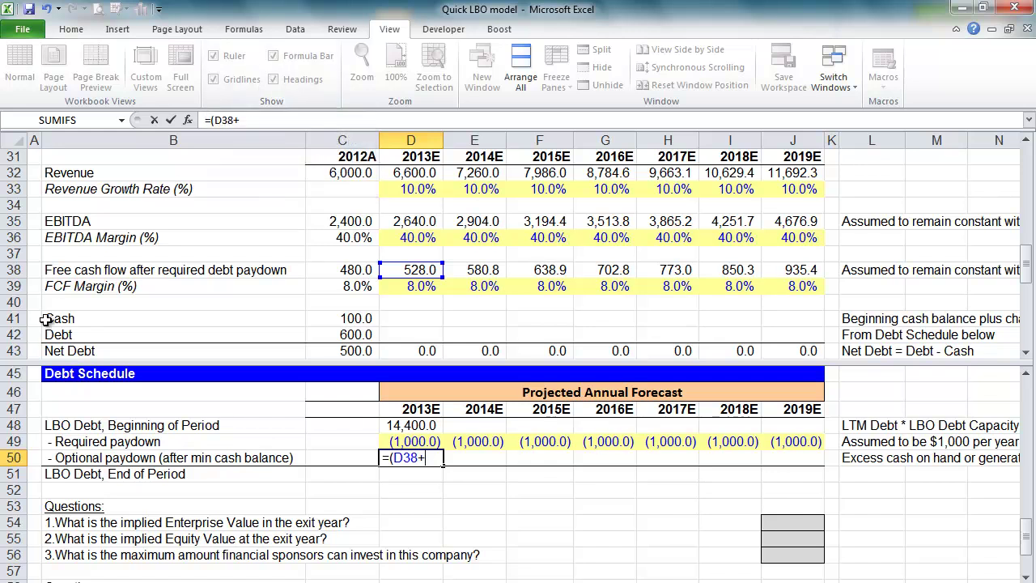
click(36, 172)
click(36, 188)
click(37, 318)
click(46, 320)
key(Right)
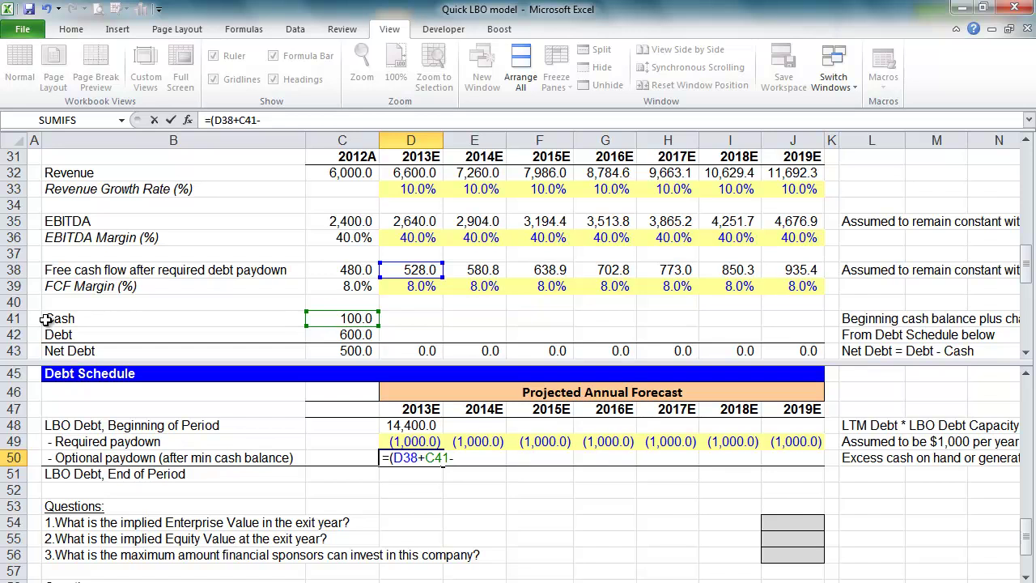
key(Left)
key(Left)
key(Left)
key(Up)
key(Up)
key(Up)
key(Up)
key(Up)
key(Up)
key(Up)
key(Up)
key(Up)
key(Up)
key(Up)
key(Up)
key(Up)
key(Up)
key(Up)
key(Up)
key(Up)
key(Up)
key(Up)
key(Up)
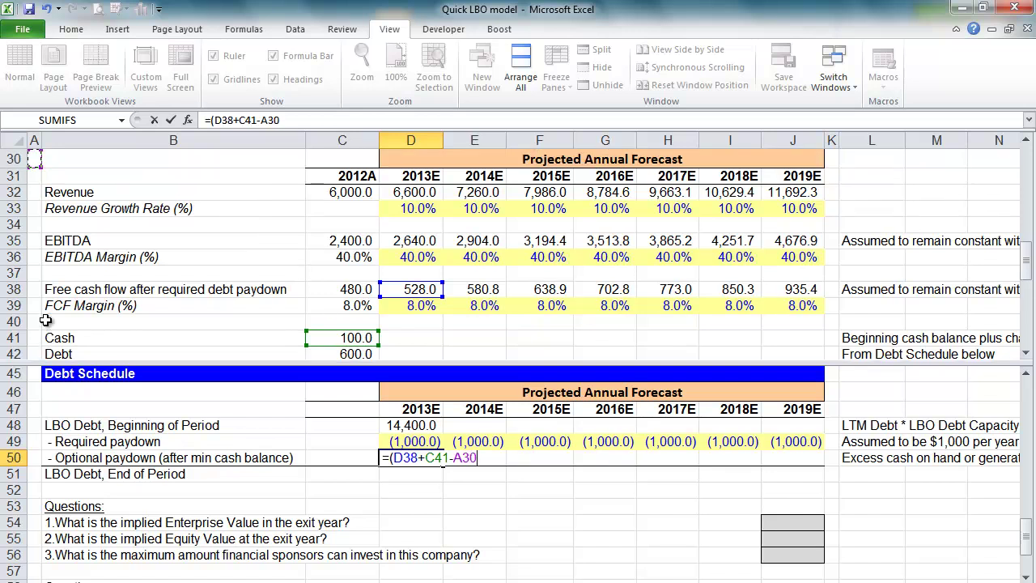
key(Up)
key(Down)
key(Down)
key(Down)
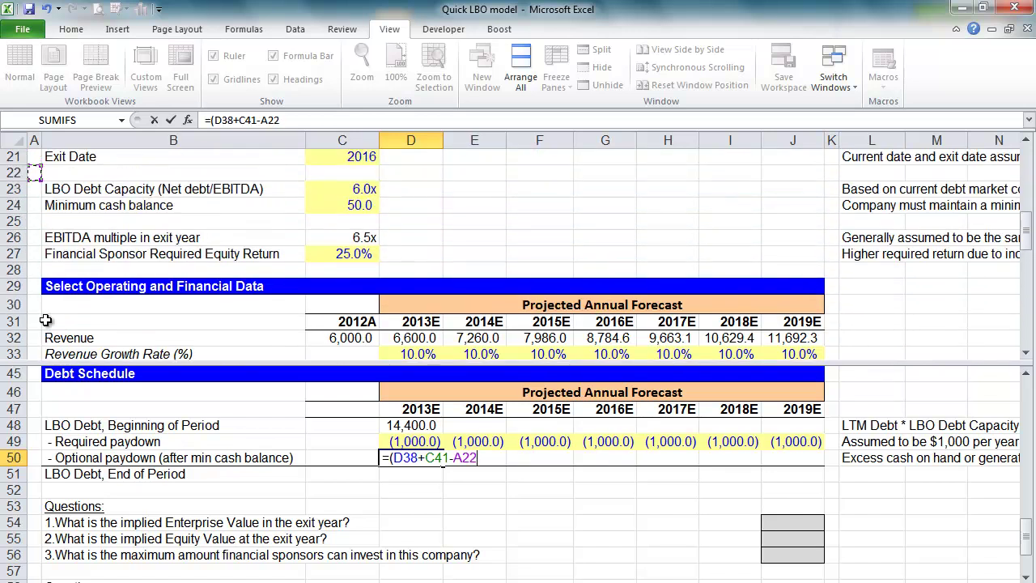
key(Right)
key(Right)
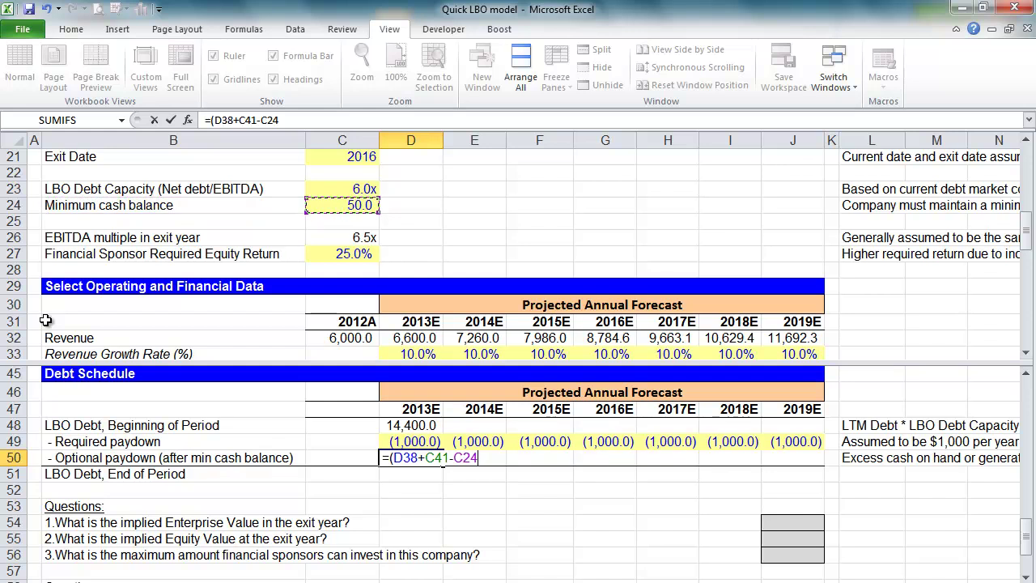
key(F4)
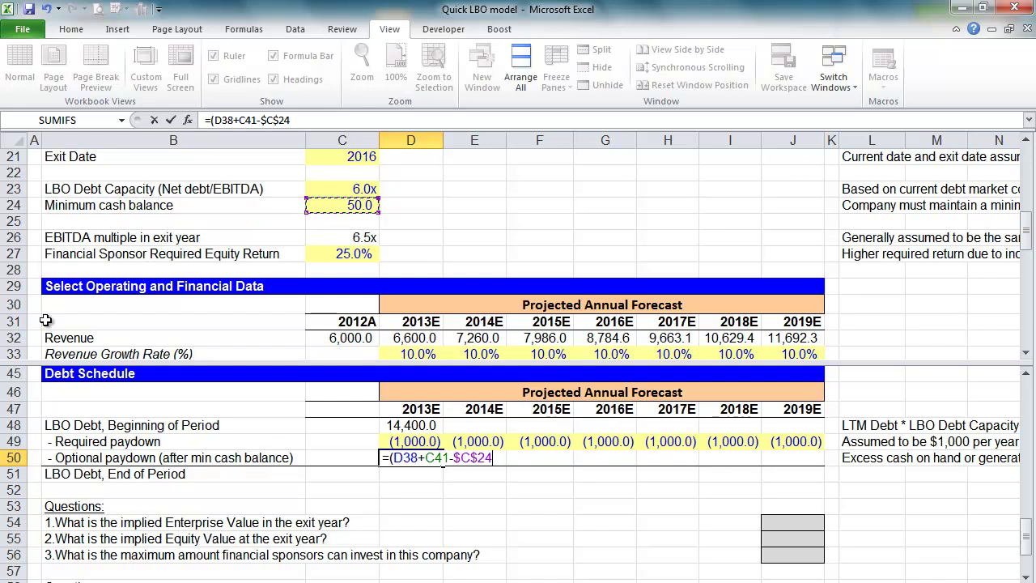
scroll(1027, 357, down, 4)
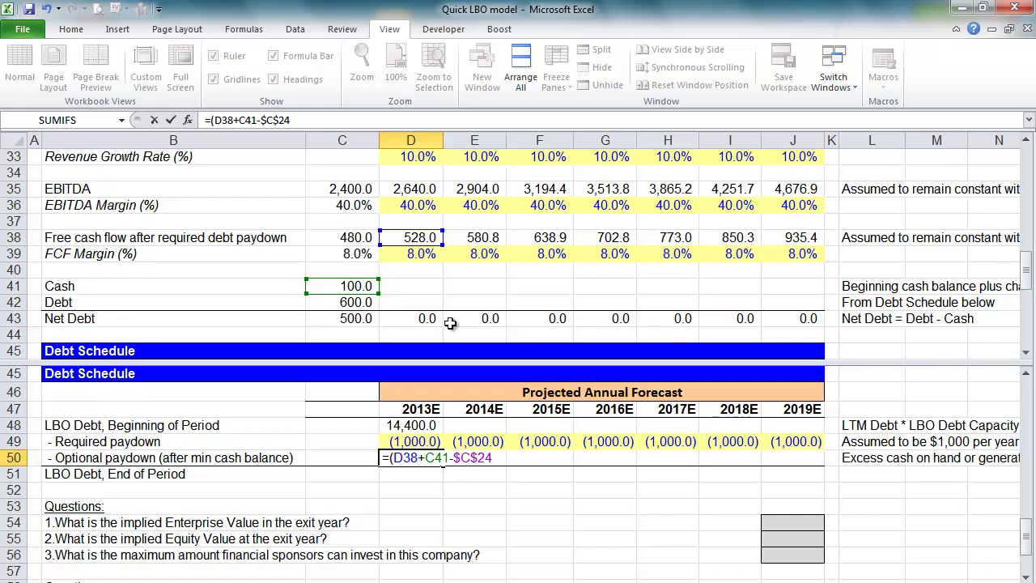
text()*-1)
key(ctrl+Return)
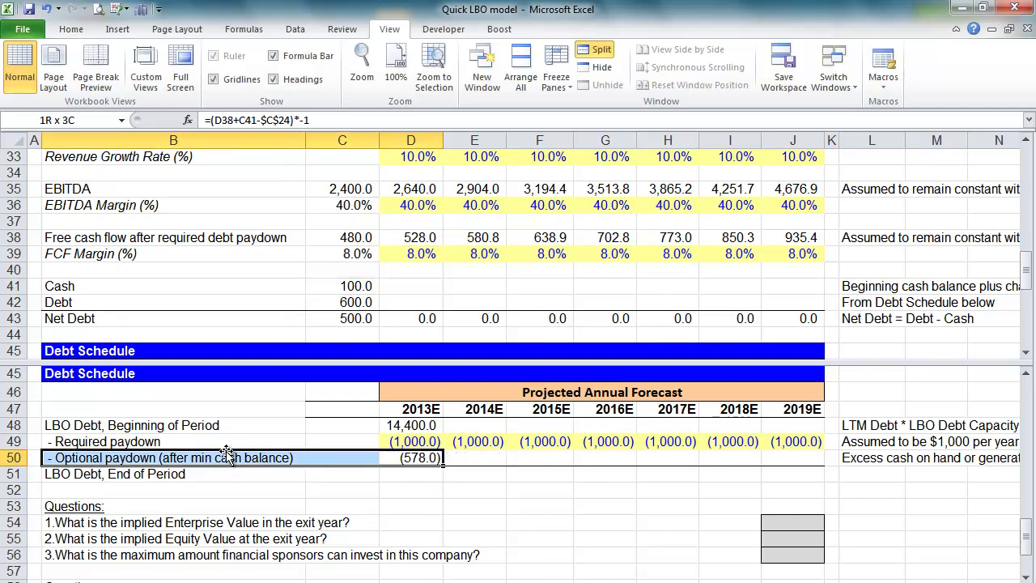
- Fill the optional paydown formula right through 2019E, reaching (885.4)
key(F2)
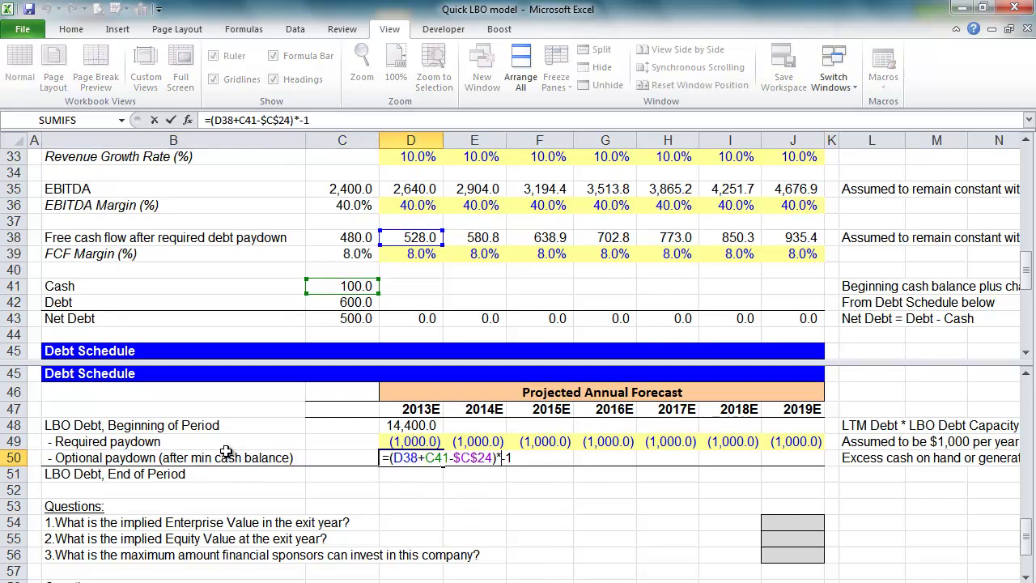
key(shift+Right)
key(shift+Right)
key(shift+Right)
key(Escape)
key(shift+Right)
key(shift+Right)
key(shift+Right)
key(shift+Right)
key(shift+Right)
key(shift+Right)
key(ctrl+r)
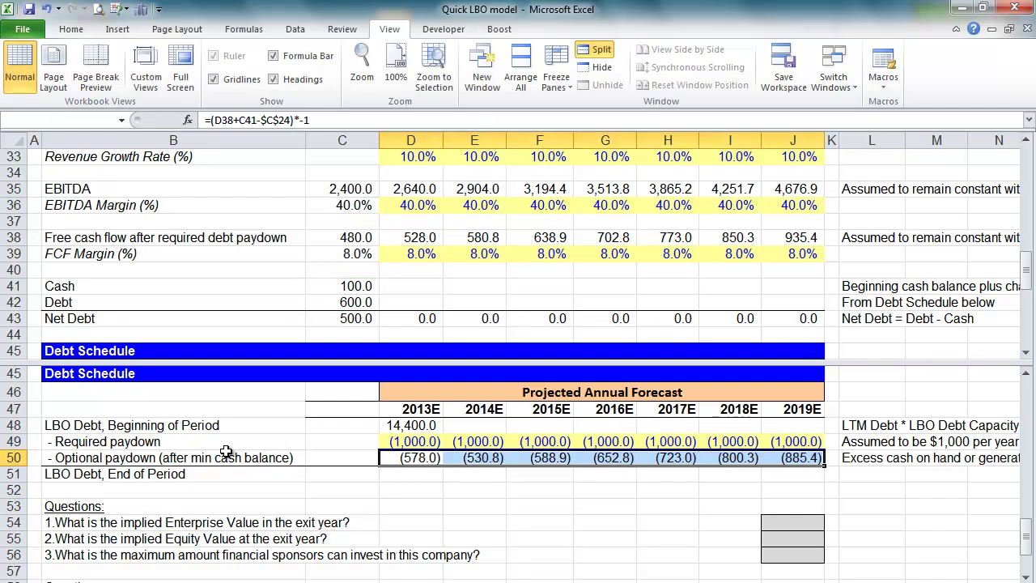
key(F2)
key(Escape)
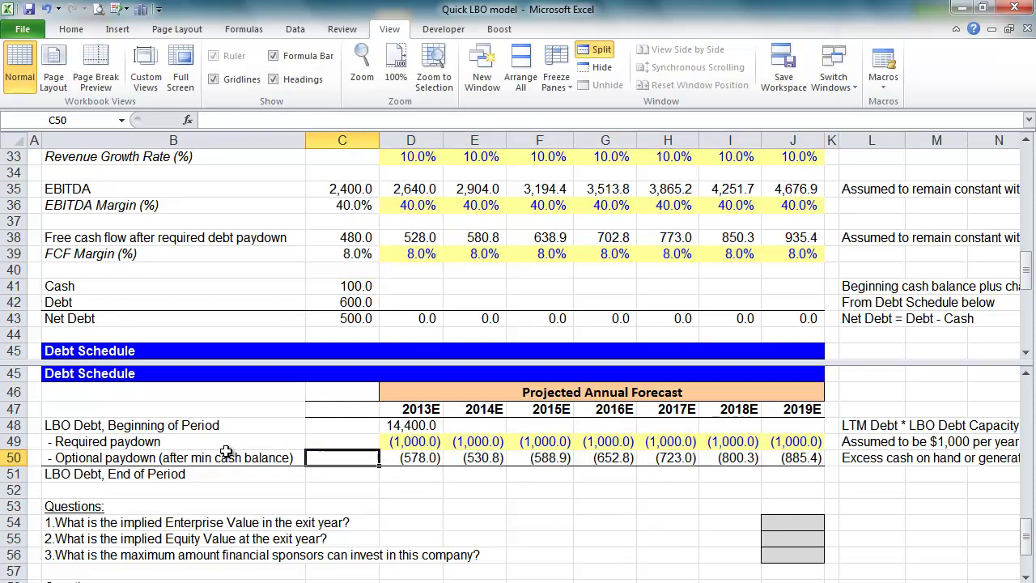
key(Right)
key(Left)
key(F2)
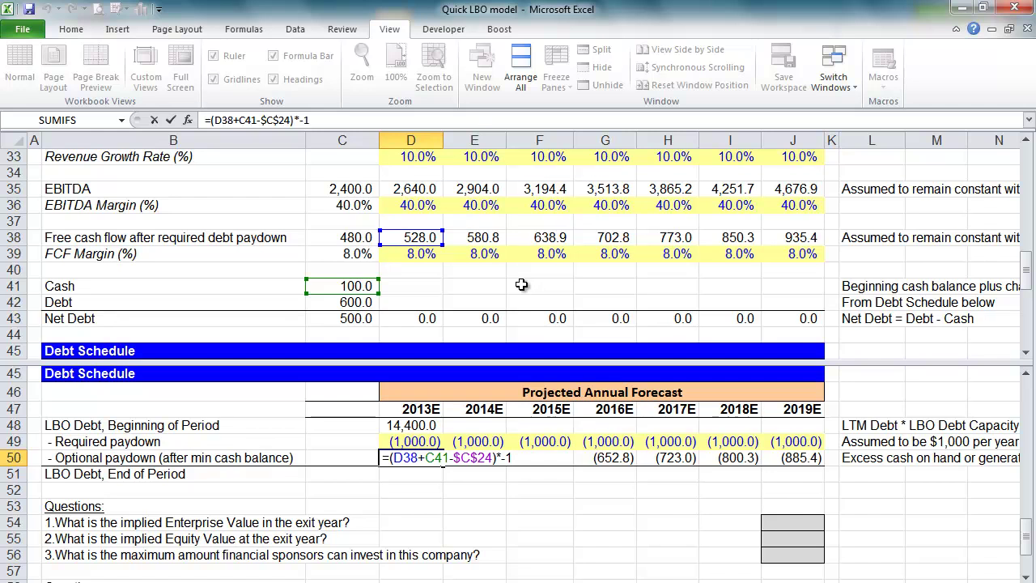
drag(1025, 279, 1027, 231)
- Enter =SUM(D48:D50) in D51 so 2013E ending LBO debt is 12,822.0
key(ctrl+Return)
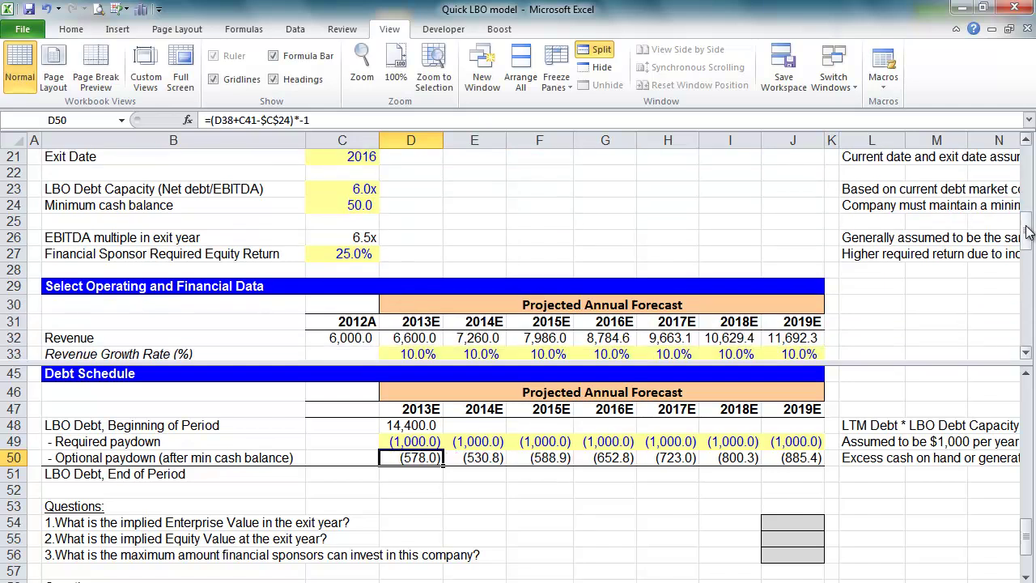
key(Down)
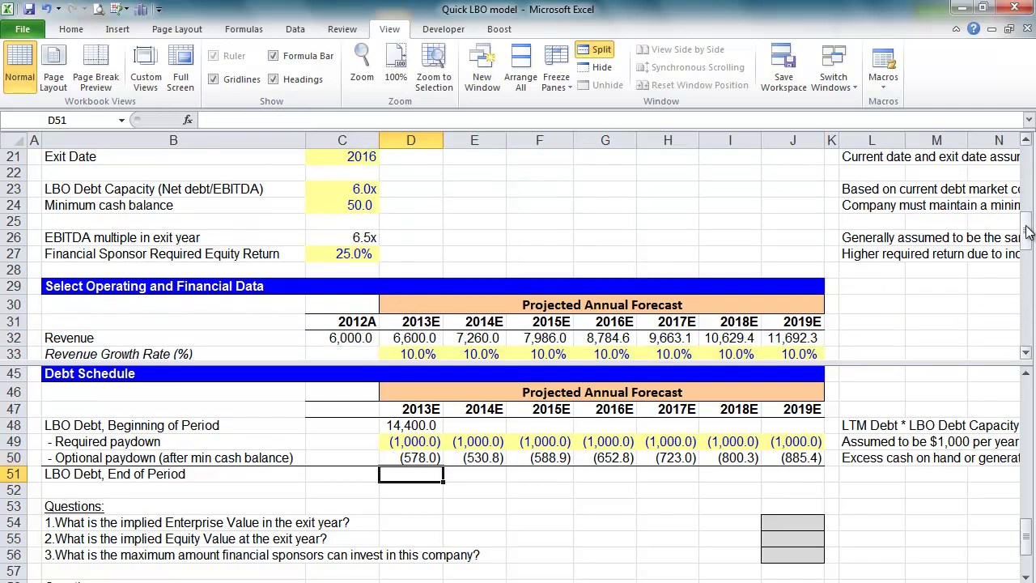
text(=SUM()
key(Up)
key(Up)
key(Up)
key(shift+Down)
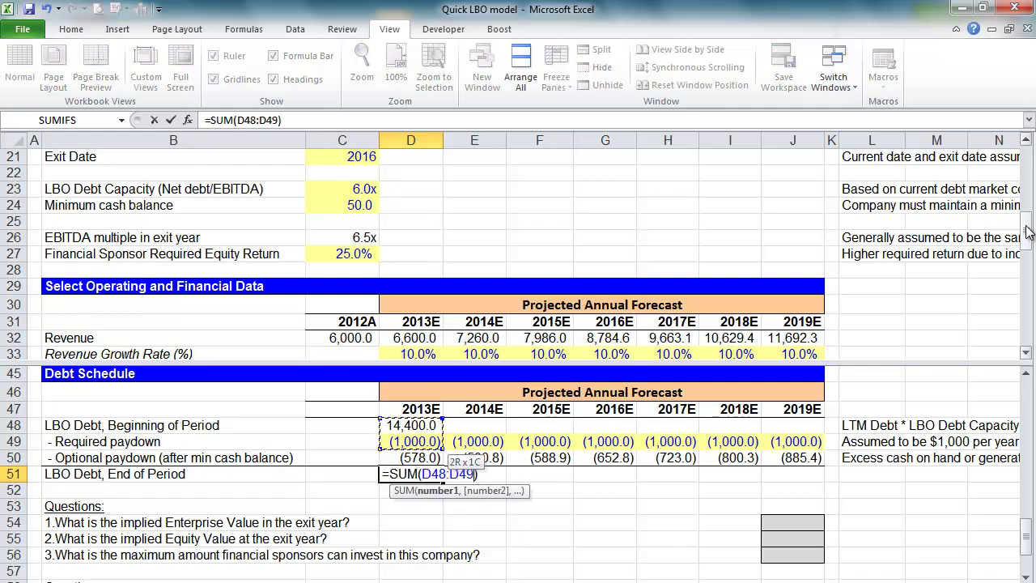
key(shift+Down)
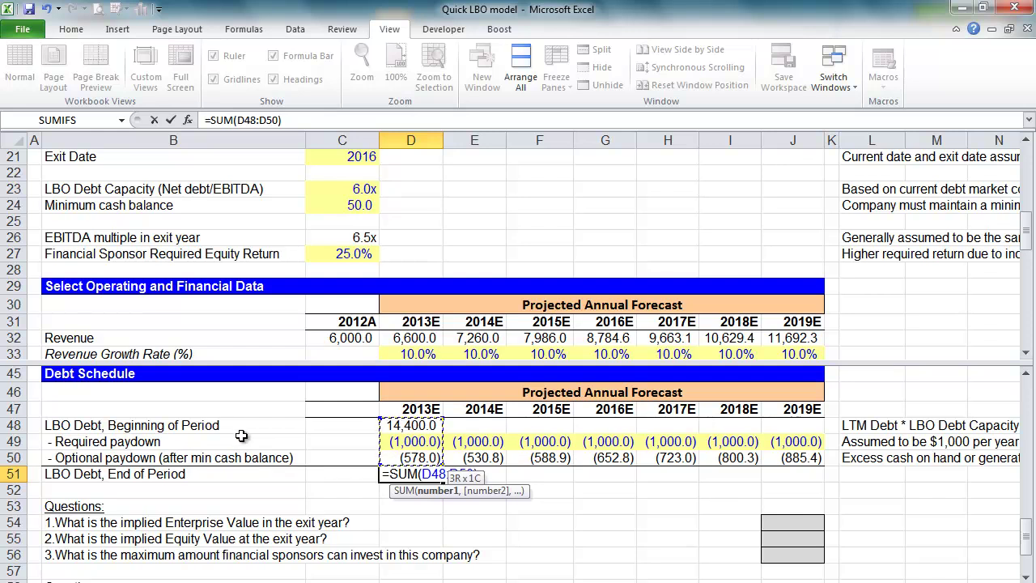
key(ctrl+Return)
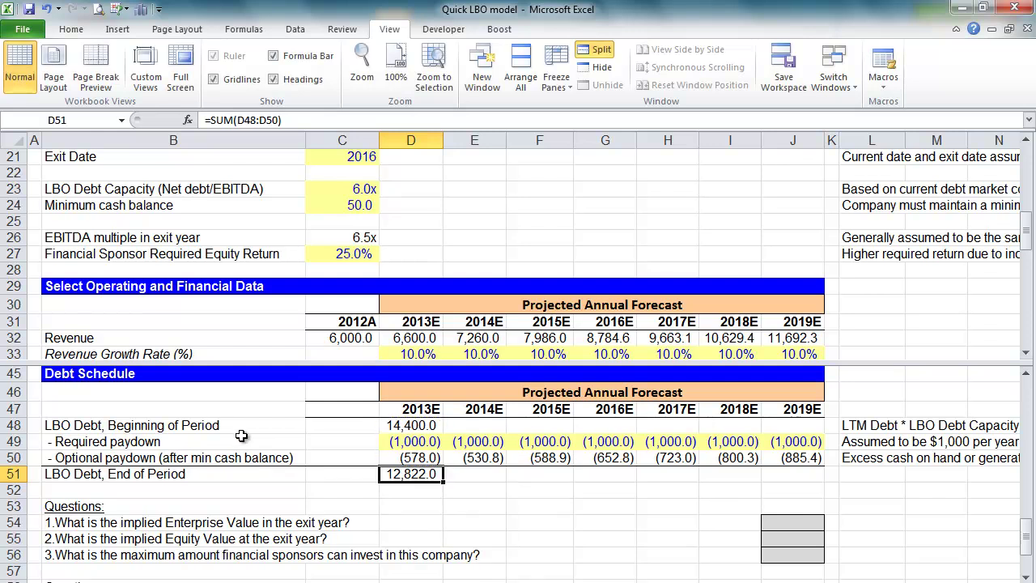
- Link 2014E beginning debt to 2013E ending debt with =D51 and autofit column E
click(1025, 353)
click(1025, 354)
click(1026, 354)
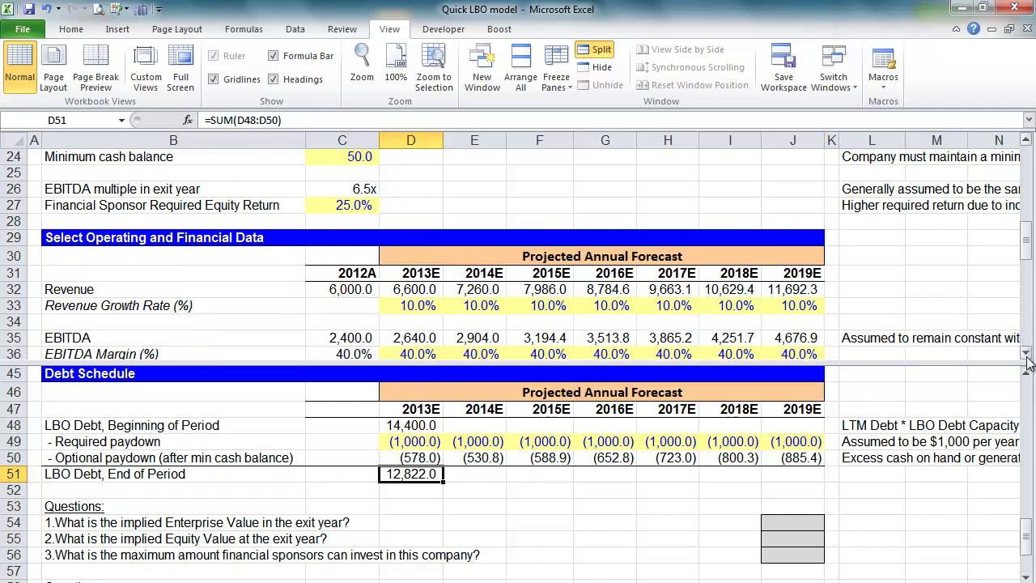
key(Up)
key(Up)
key(Up)
key(Right)
text(=)
key(Left)
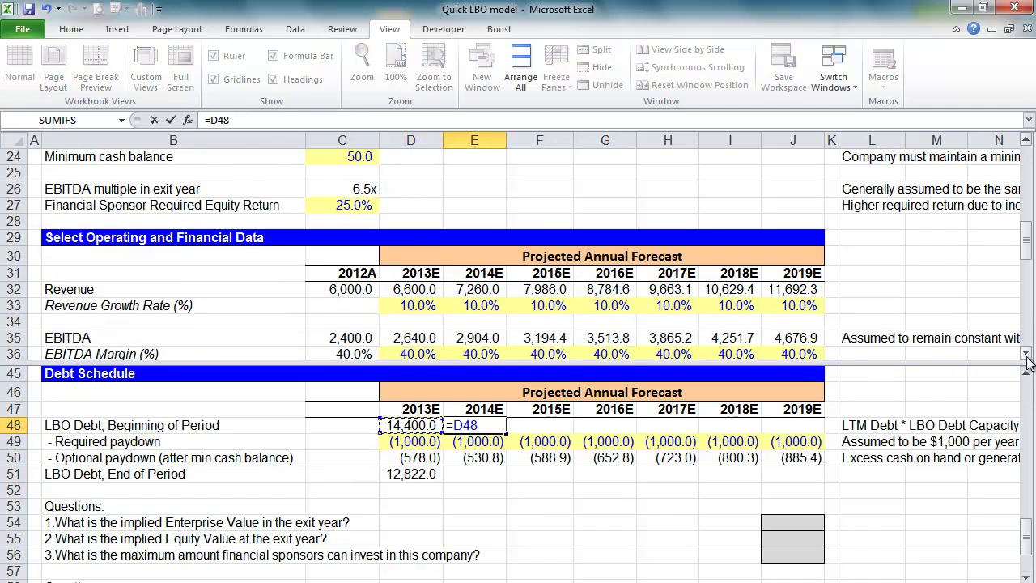
key(Down)
key(Down)
key(Down)
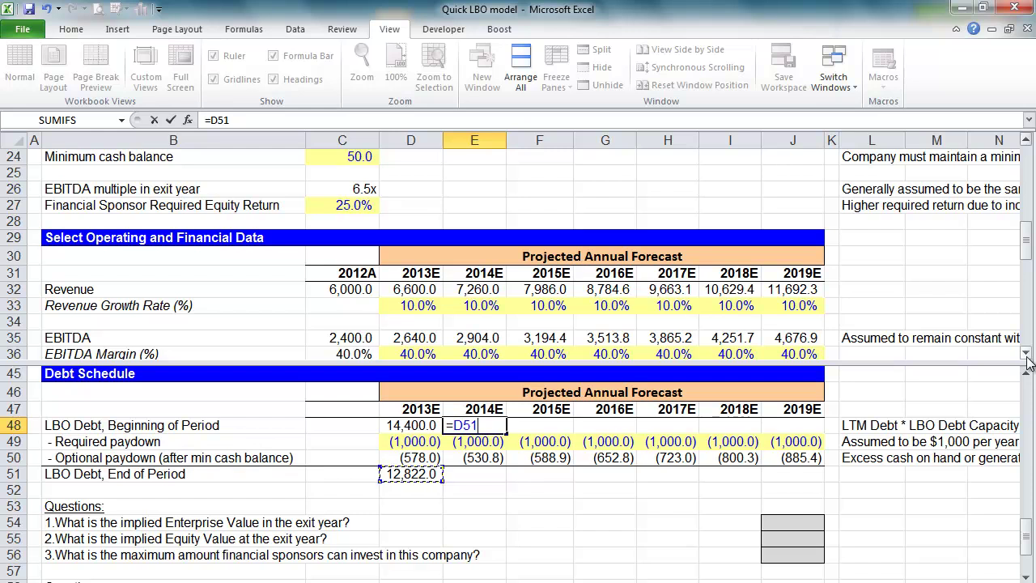
key(ctrl+Return)
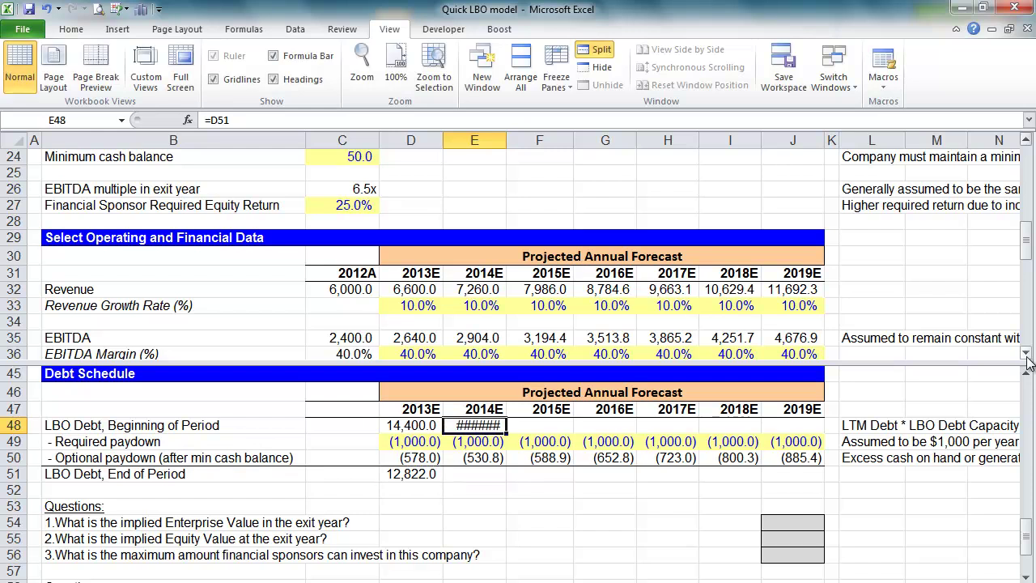
key(alt+h)
key(o)
key(i)
key(F2)
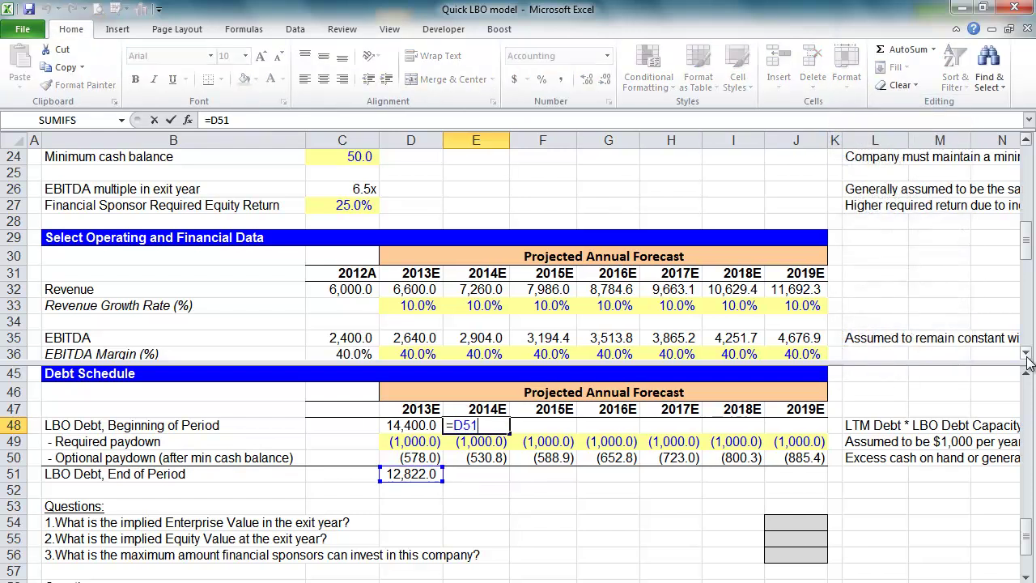
key(ctrl+Return)
- Fill the beginning-debt link across to 2019E and copy the ending-debt SUM into E51:J51
key(shift+Right)
key(shift+Right)
key(shift+Right)
key(shift+Right)
key(shift+Right)
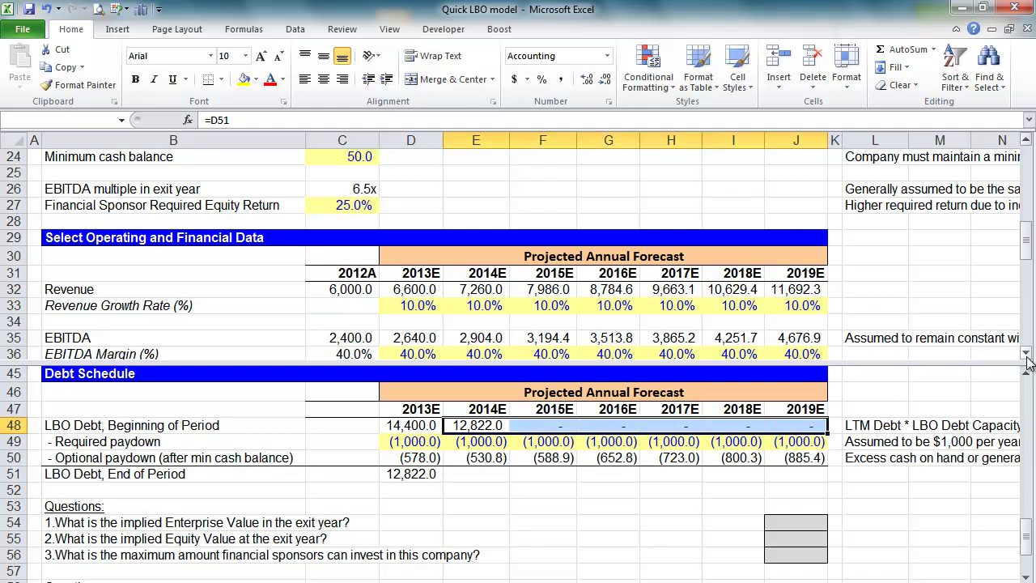
key(ctrl+r)
key(Down)
key(Down)
key(Down)
key(Left)
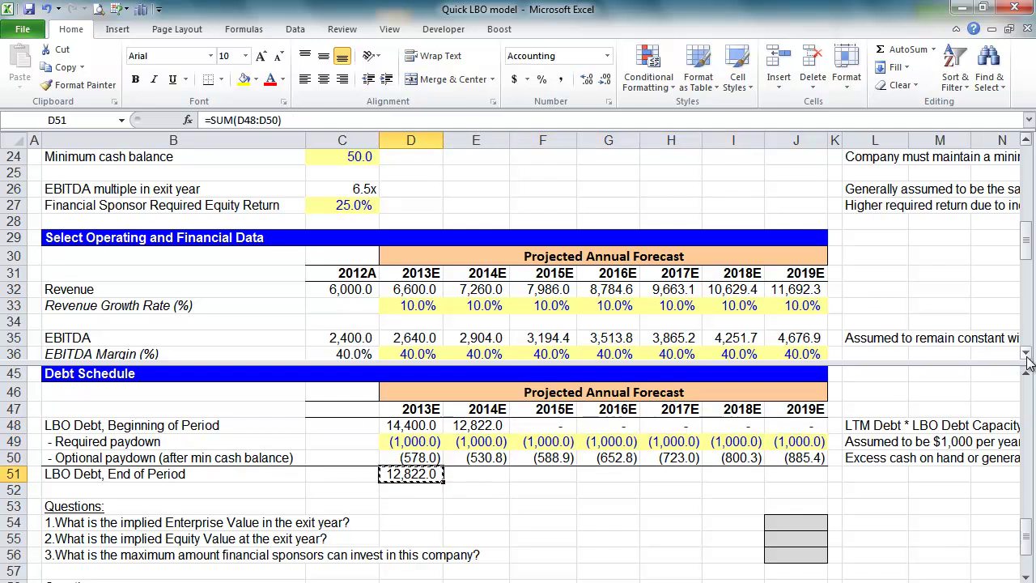
key(ctrl+c)
key(Right)
key(shift+Right)
key(shift+Right)
key(shift+Right)
key(shift+Right)
key(shift+Right)
key(ctrl+v)
- Spot-check the pasted 2014E and 2015E ending debt formulas
key(Left)
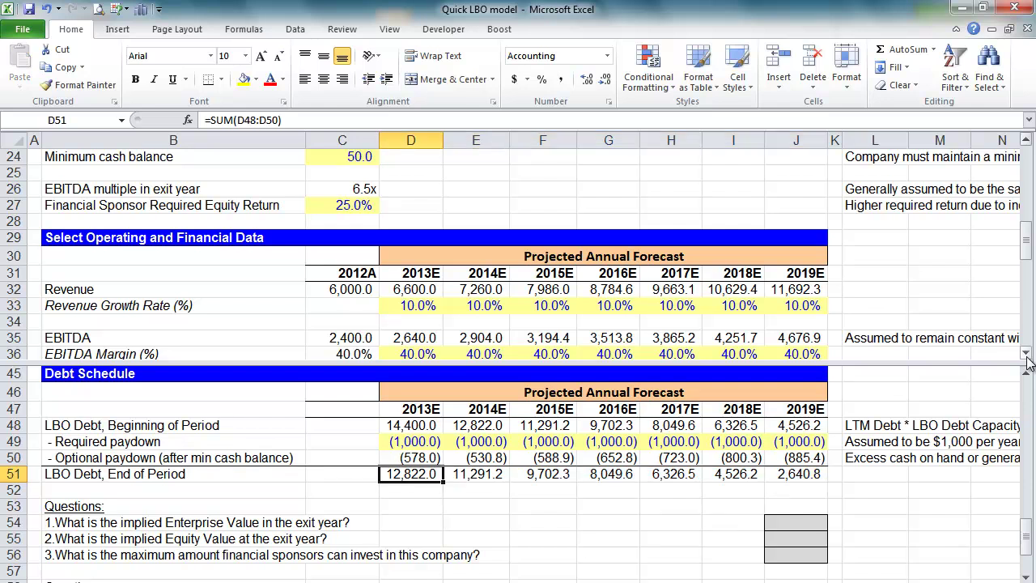
key(Right)
key(F2)
key(Escape)
key(Right)
key(F2)
key(Escape)
- Re-link 2015E beginning debt to =E51 and verify the neighbouring beginning and ending debt formulas
key(Up)
key(Up)
key(Up)
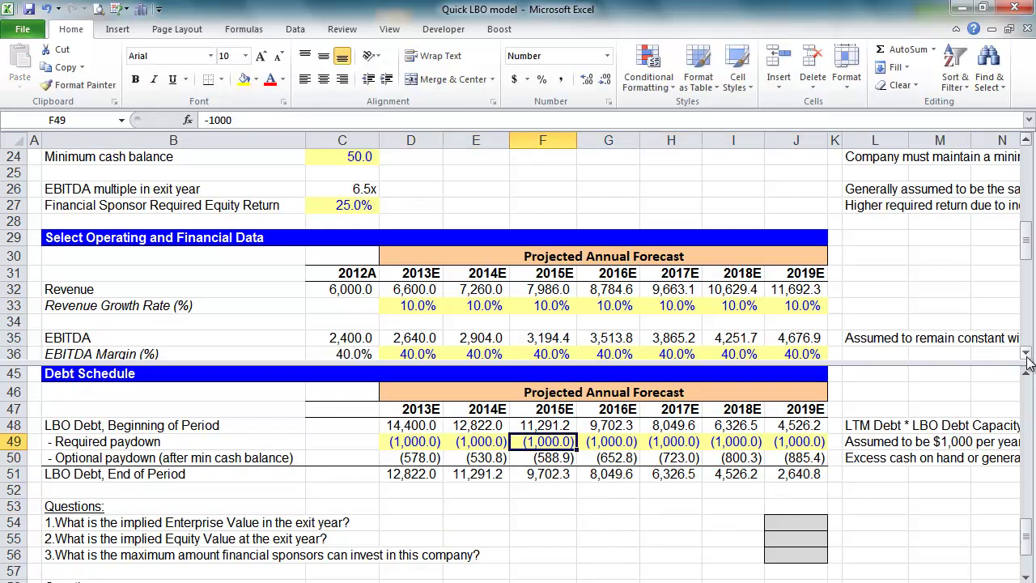
text(=)
key(Left)
key(Down)
key(Down)
key(Down)
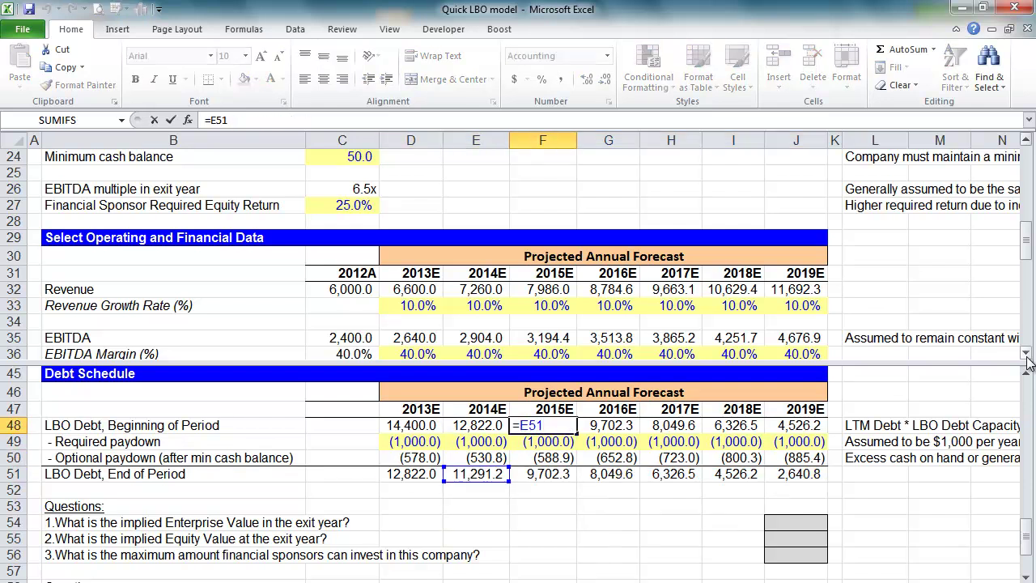
key(Tab)
key(F2)
key(Escape)
key(Right)
key(F2)
key(Escape)
key(Left)
key(Left)
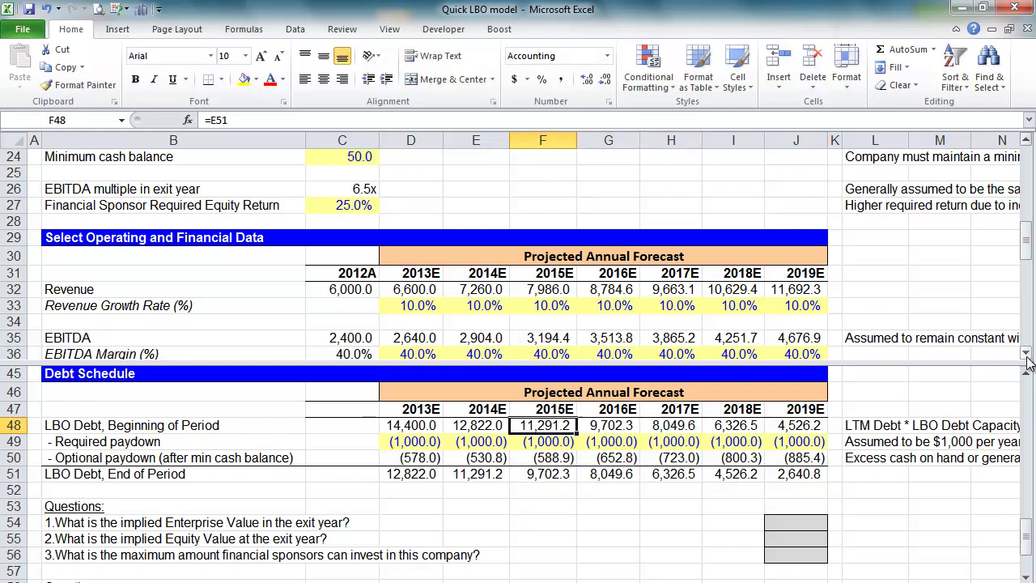
key(Left)
key(Down)
key(Down)
key(Down)
key(F2)
key(Escape)
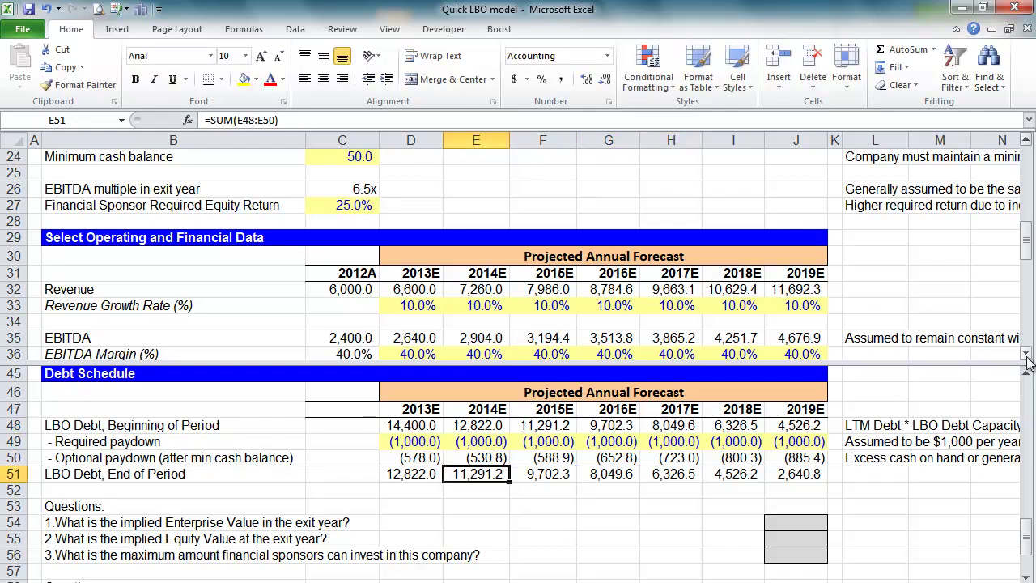
- Remove the window split and move to the 2013E Debt cell, D42
key(Up)
key(Up)
key(Up)
key(Up)
key(Up)
key(Up)
key(Up)
key(Up)
key(Up)
key(Up)
key(Left)
key(shift+Down)
key(shift+space)
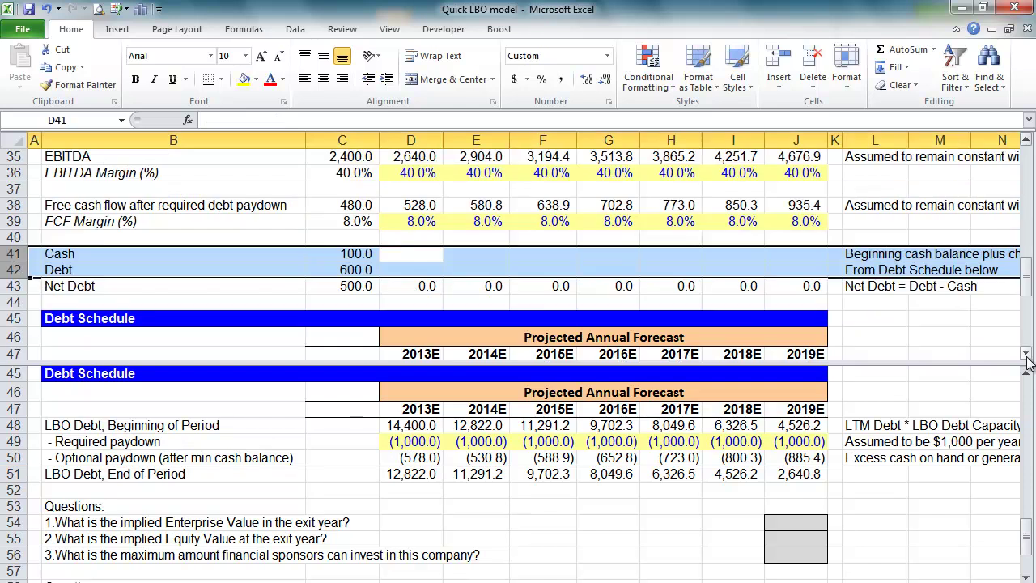
key(Left)
key(Right)
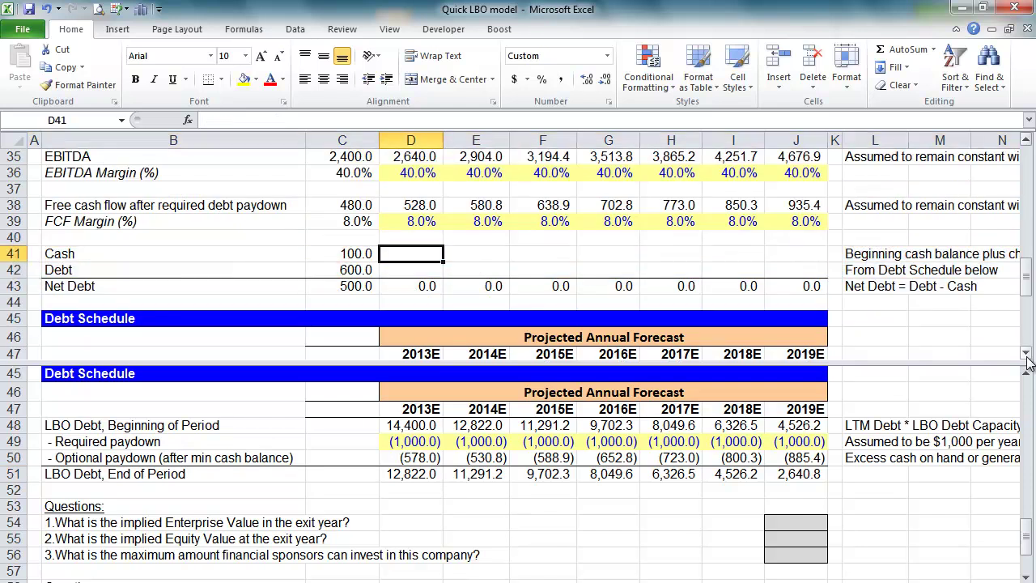
key(alt+w)
key(s)
key(Down)
key(Up)
key(Up)
key(Up)
key(Up)
key(Up)
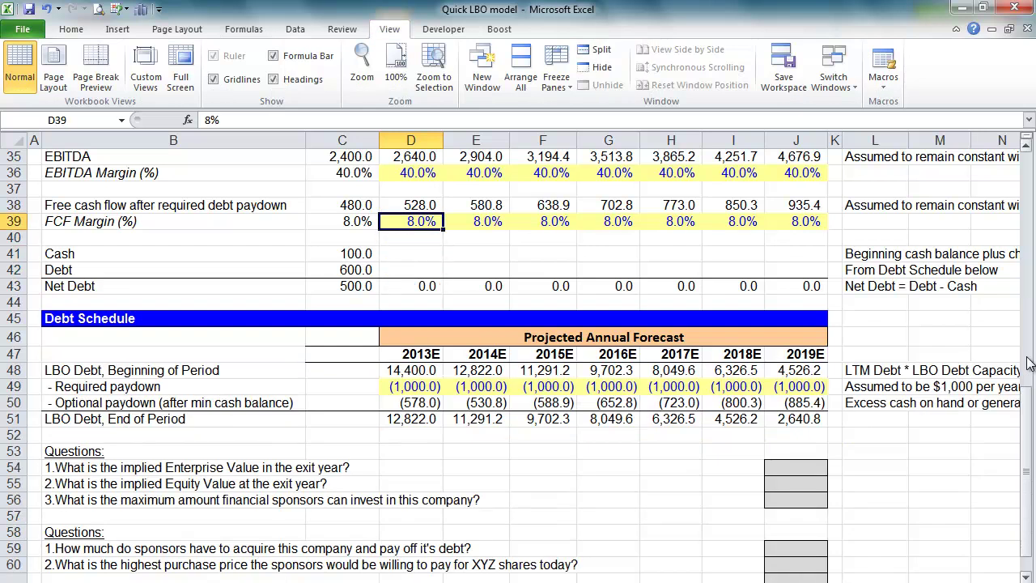
key(Up)
key(Up)
key(Up)
key(Down)
key(Down)
key(Down)
key(Down)
key(Down)
key(Down)
key(Down)
key(Down)
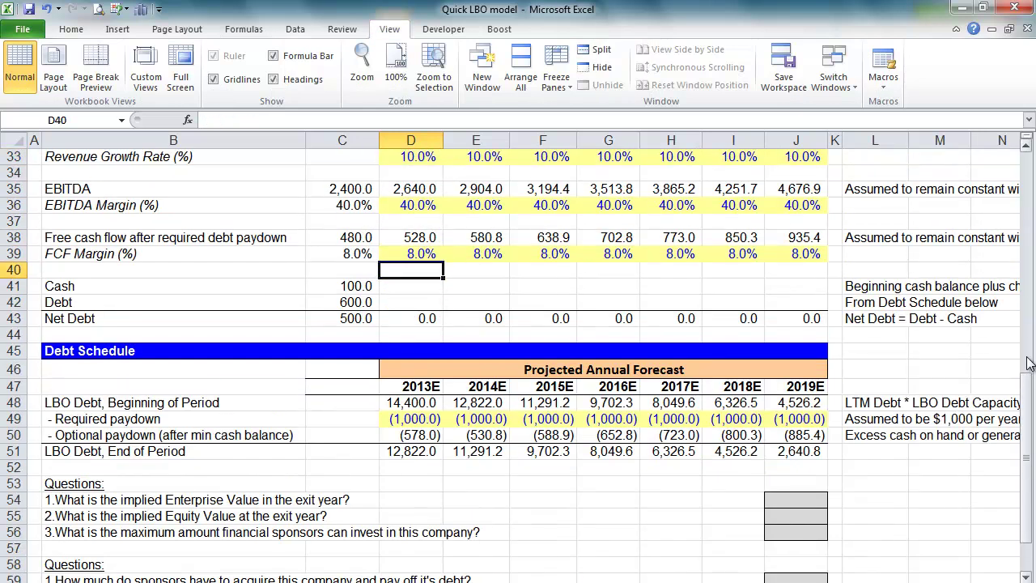
- Set 2013E Debt to =D51 and fill it across to 2019E
text(=)
key(Down)
key(Down)
key(Down)
key(Down)
key(Down)
key(Down)
key(Down)
key(Down)
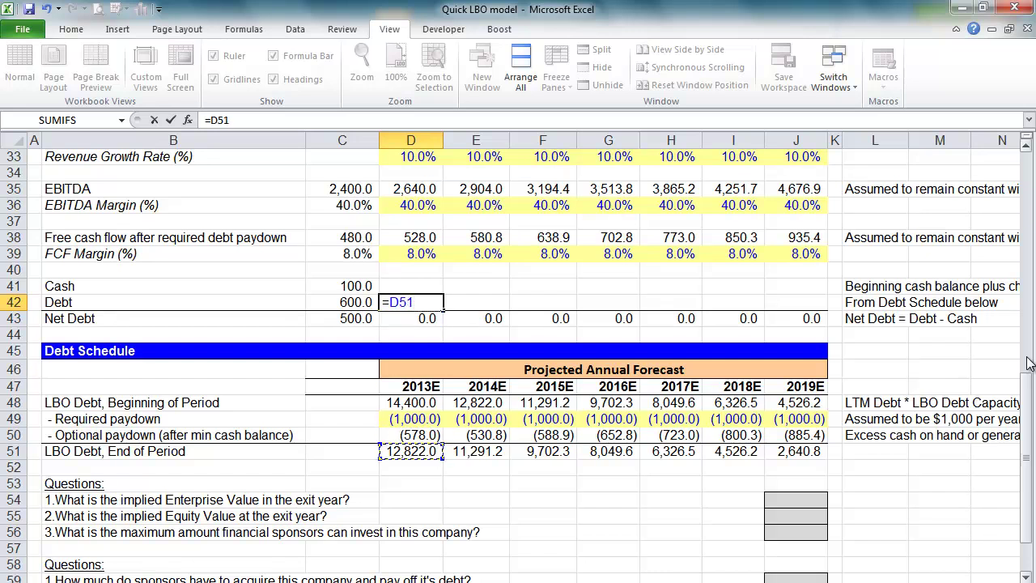
key(ctrl+Return)
key(shift+Right)
key(shift+Right)
key(shift+Right)
key(shift+Right)
key(shift+Right)
key(shift+Right)
key(ctrl+r)
key(F2)
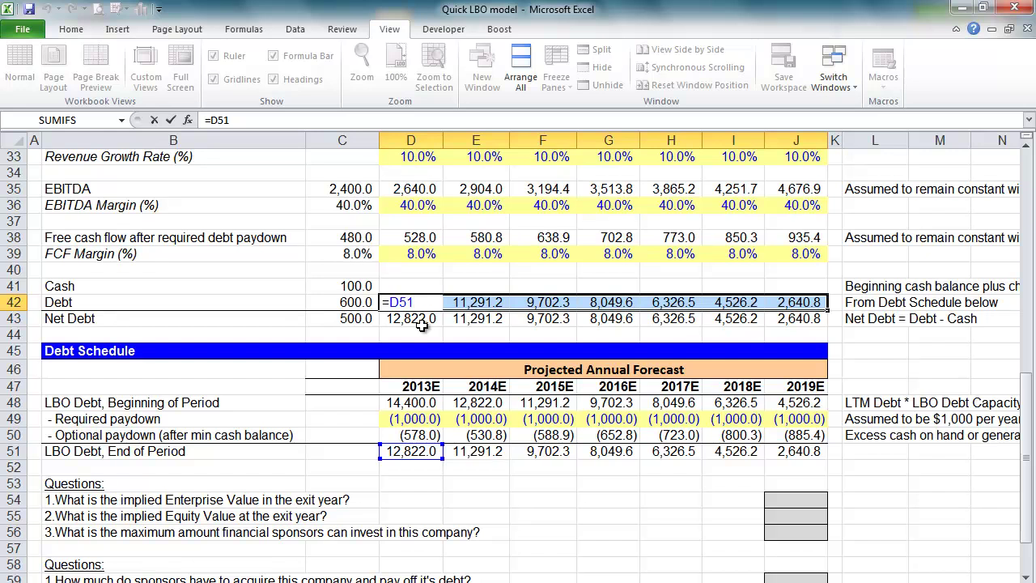
key(Escape)
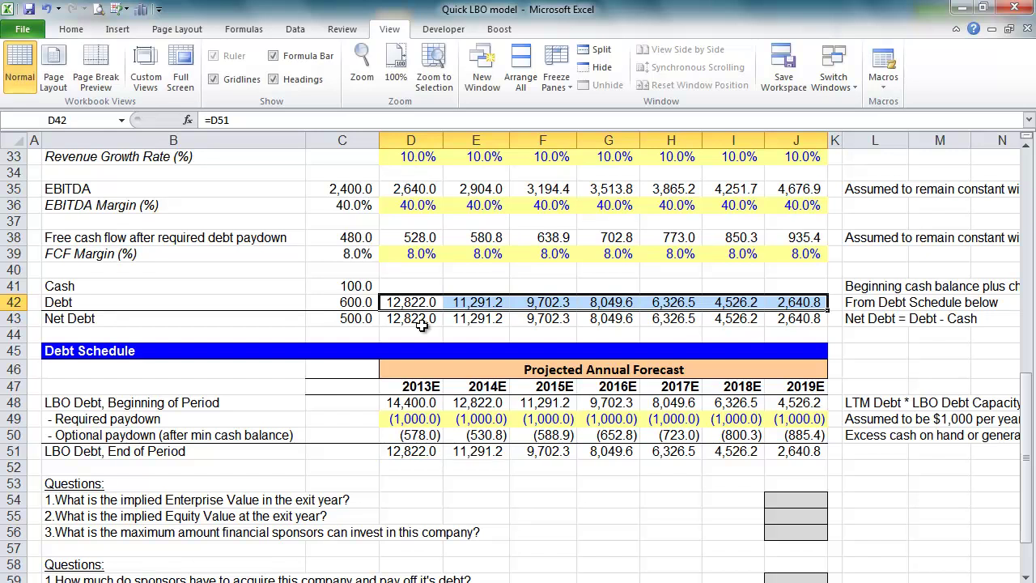
key(Up)
- Build the 2013E Cash formula from prior cash, free cash flow and optional paydown
key(Down)
key(F2)
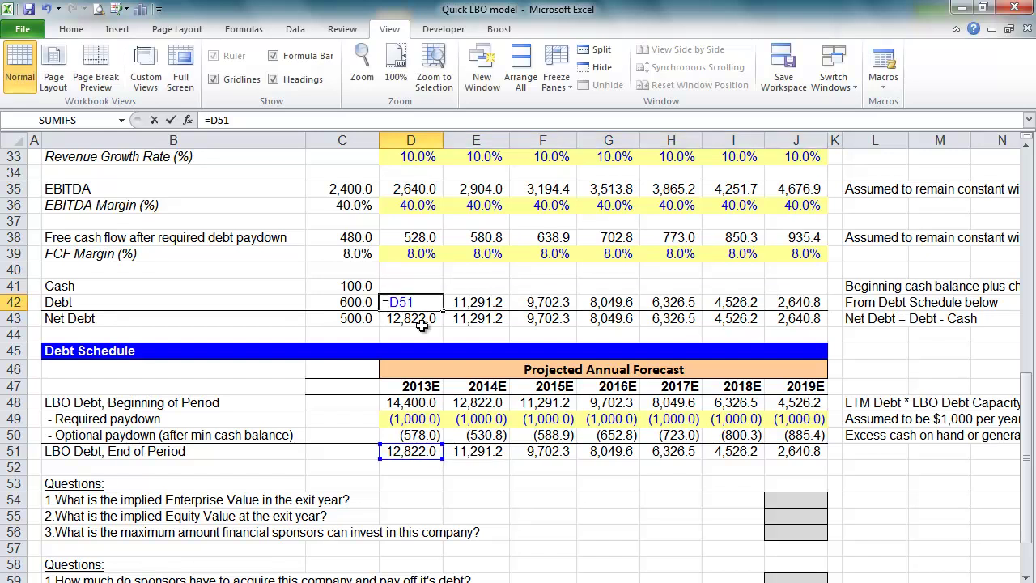
key(Escape)
key(Up)
text(=)
key(Left)
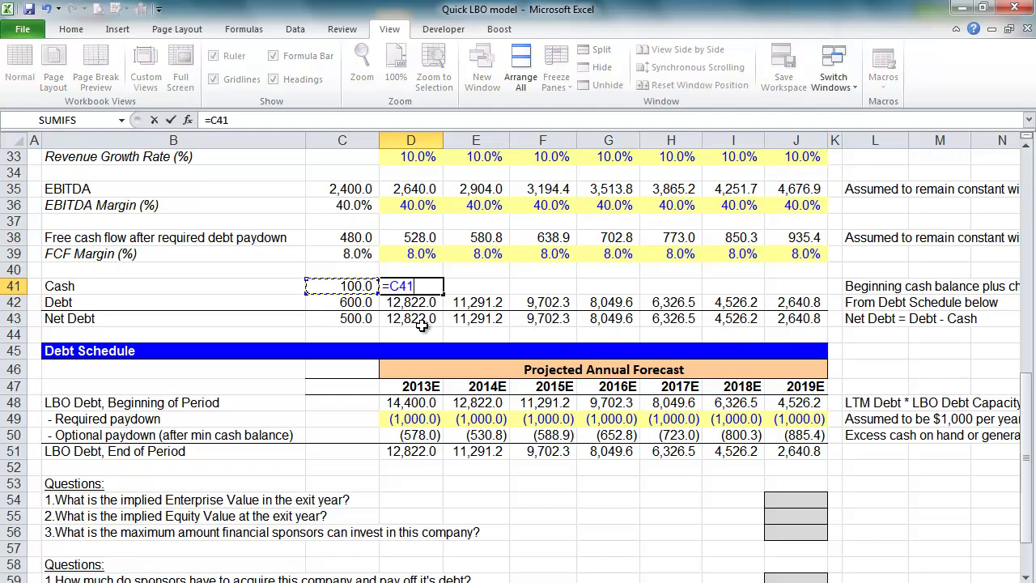
text(+)
key(Up)
key(Up)
key(Up)
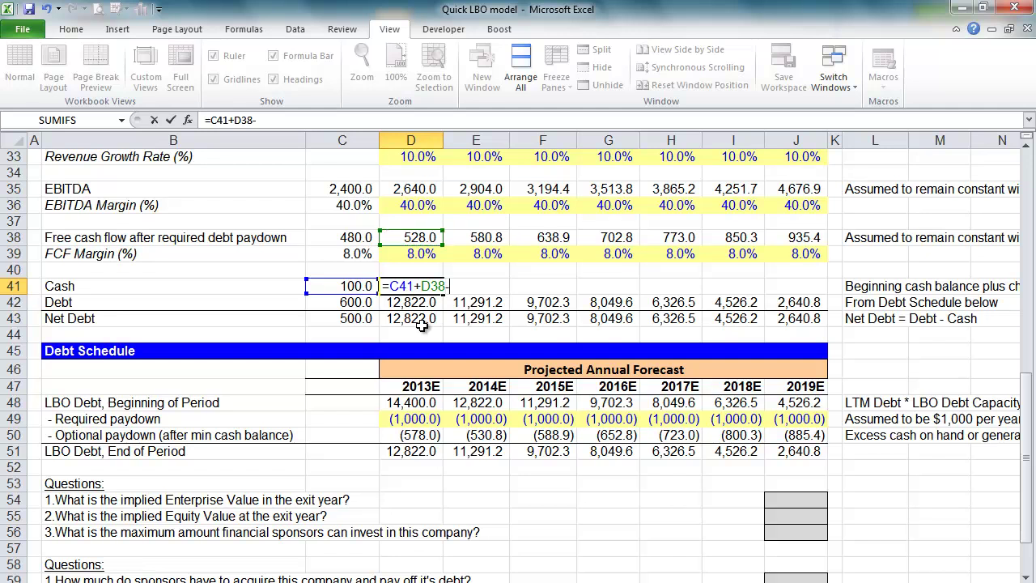
text(-)
key(Down)
key(Down)
key(Down)
key(Down)
key(Down)
key(Down)
key(Down)
key(Down)
key(Down)
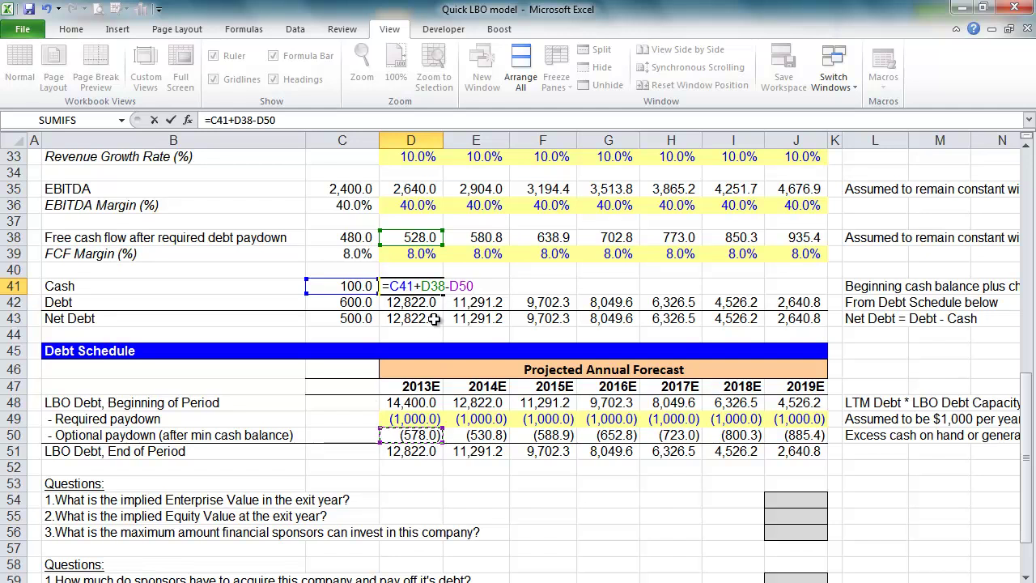
key(ctrl+Return)
- Correct the Cash formula to =C41+D38+D50 and fill it across to 2019E
key(F2)
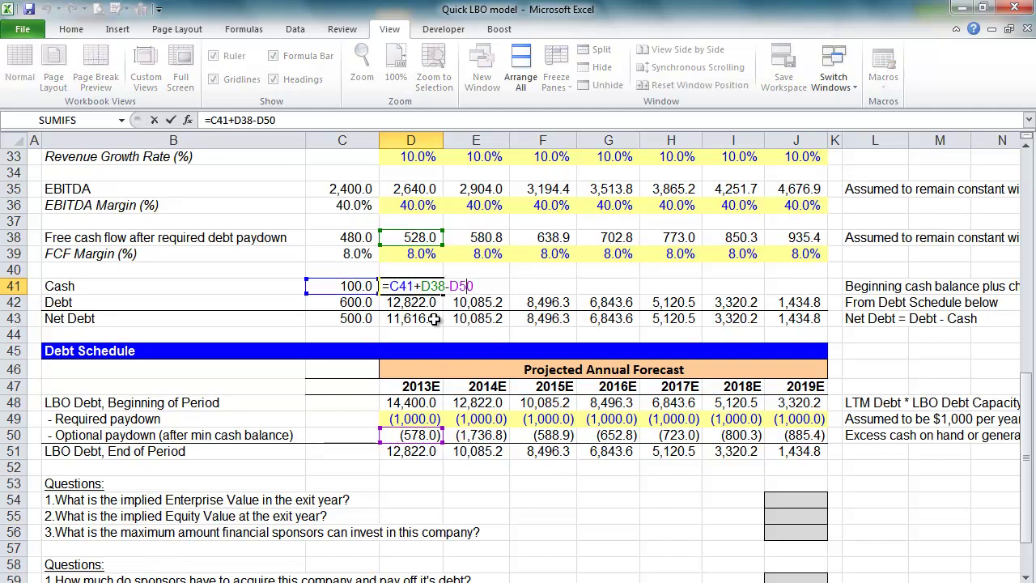
text(+)
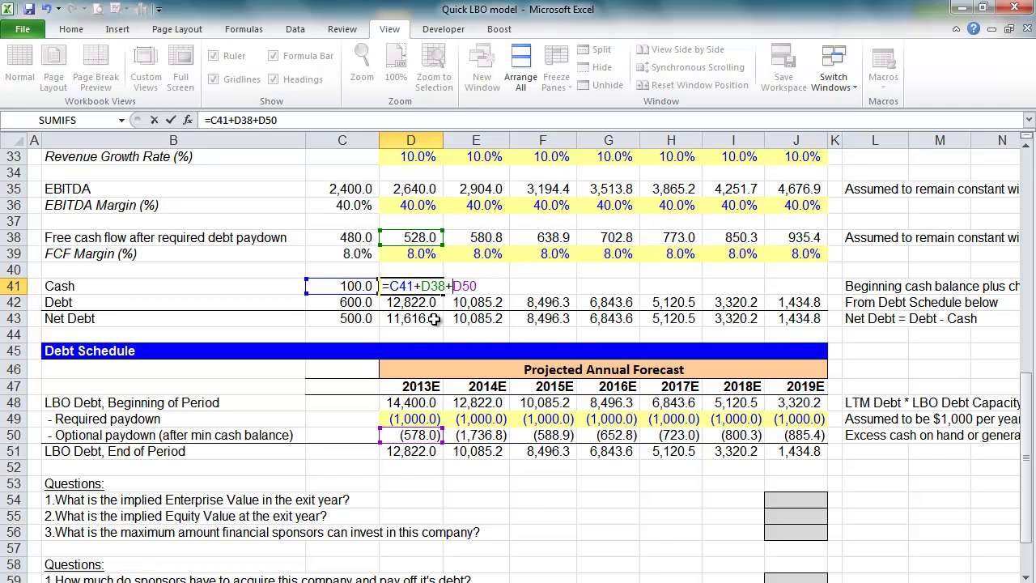
key(ctrl+Return)
key(F2)
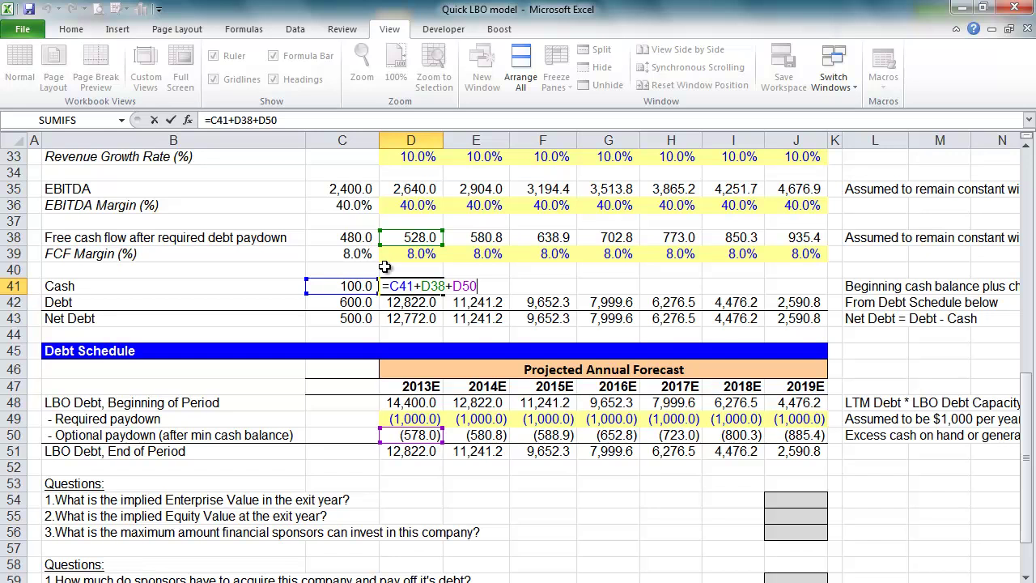
key(ctrl+Return)
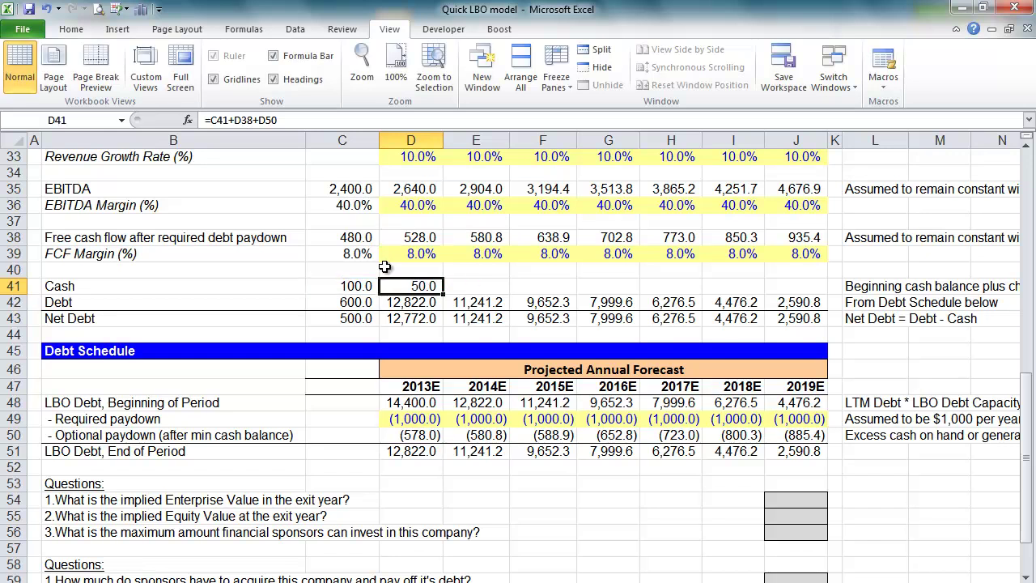
key(shift+Right)
key(shift+Right)
key(shift+Right)
key(shift+Right)
key(shift+Right)
key(shift+Right)
key(ctrl+r)
key(F2)
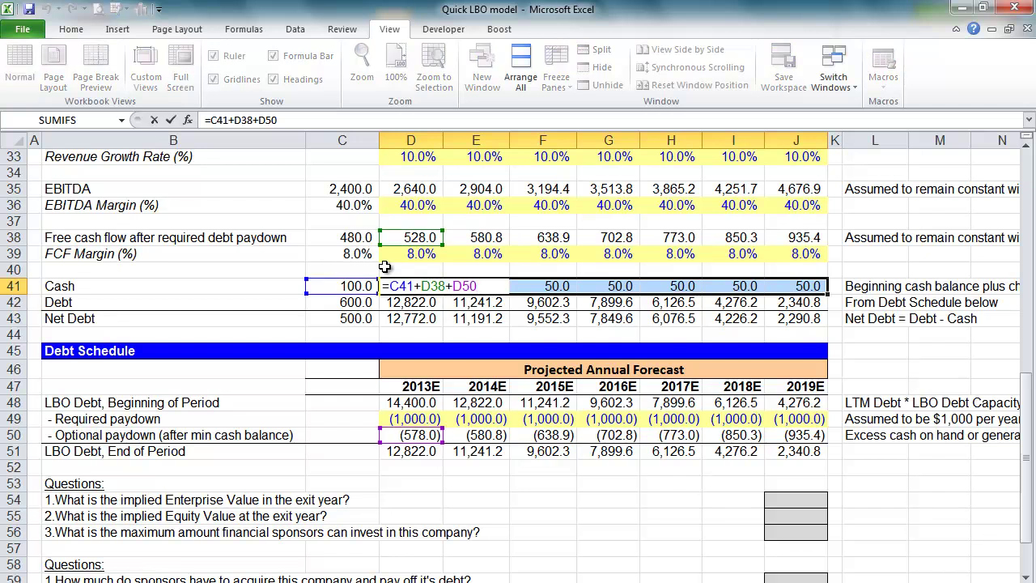
key(Escape)
key(F2)
key(Escape)
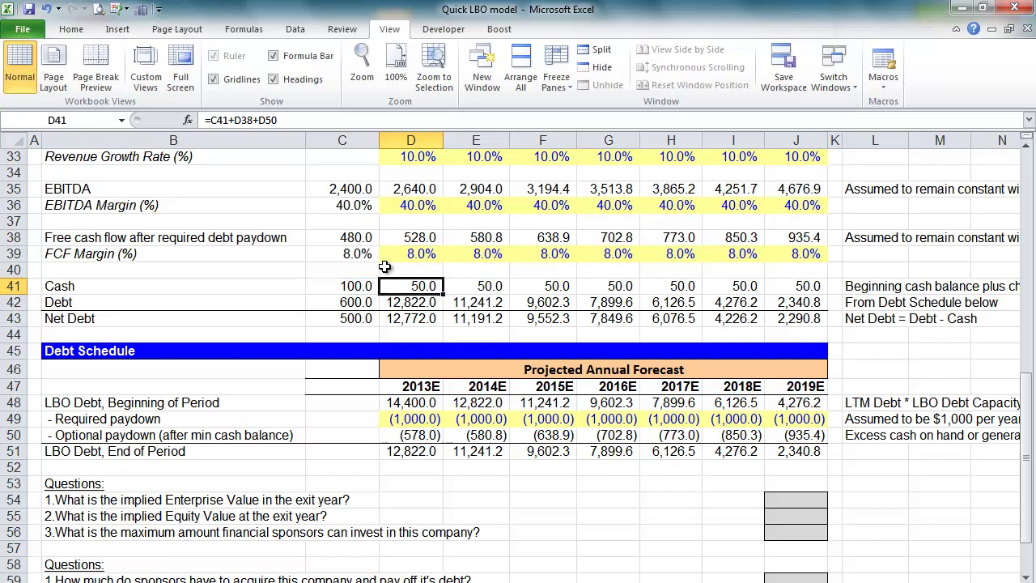
key(Right)
key(F2)
key(Escape)
key(Right)
key(F2)
key(Escape)
key(Right)
key(F2)
key(Escape)
key(Right)
key(F2)
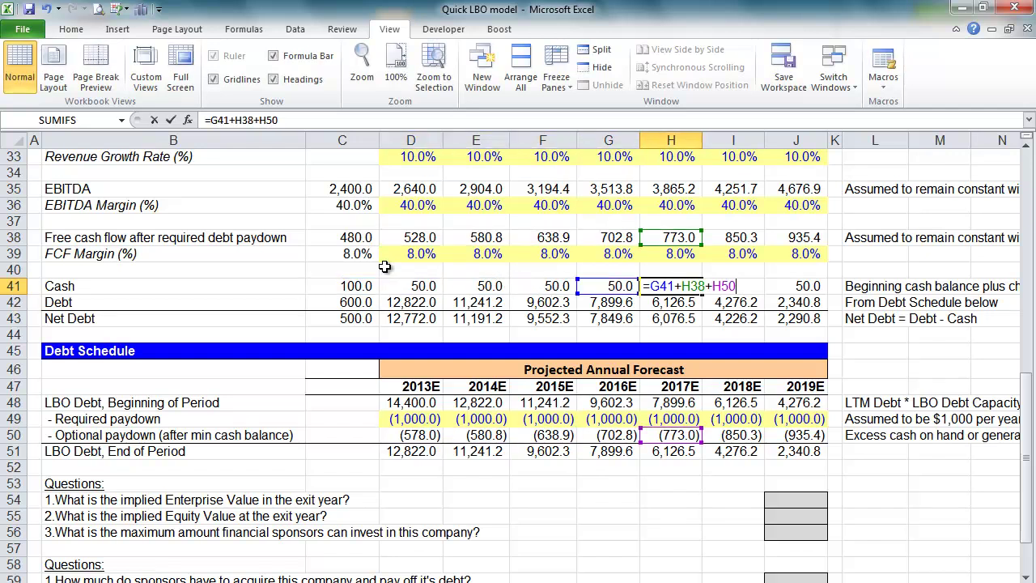
key(Escape)
key(Right)
key(F2)
key(Escape)
key(Right)
key(F2)
key(Escape)
key(Left)
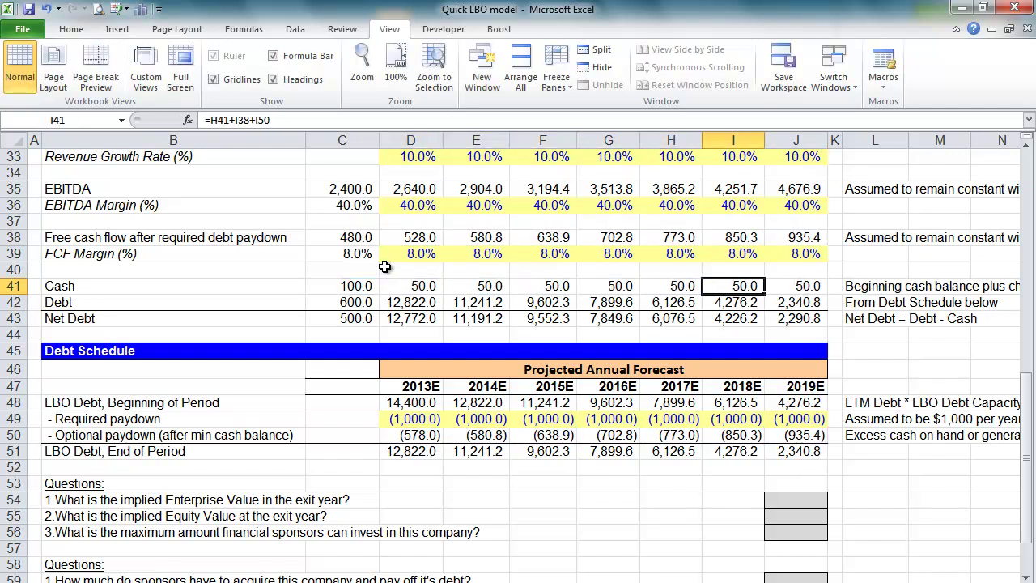
key(Left)
key(Left)
key(Left)
key(Left)
key(Left)
key(Down)
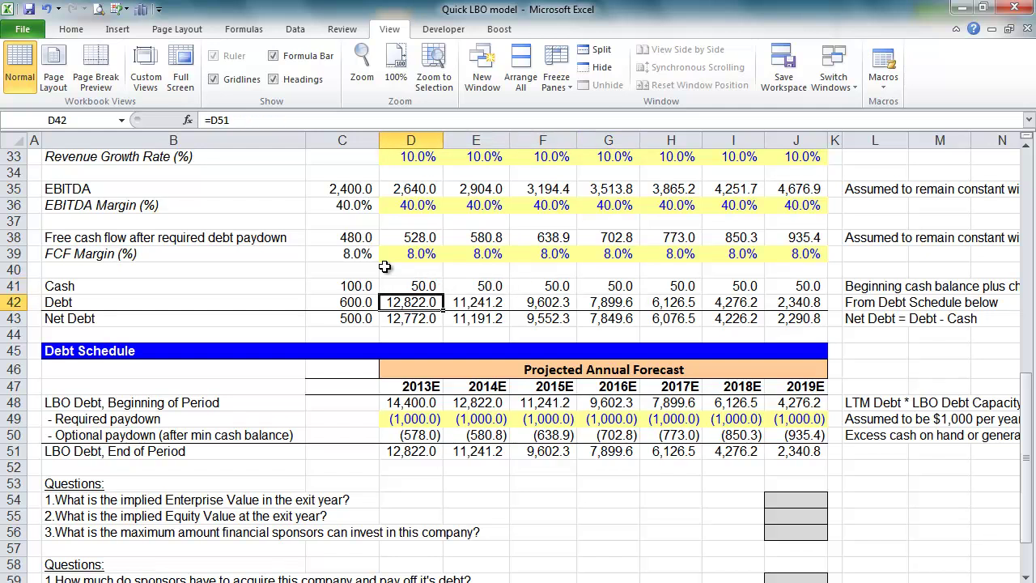
key(Down)
key(F2)
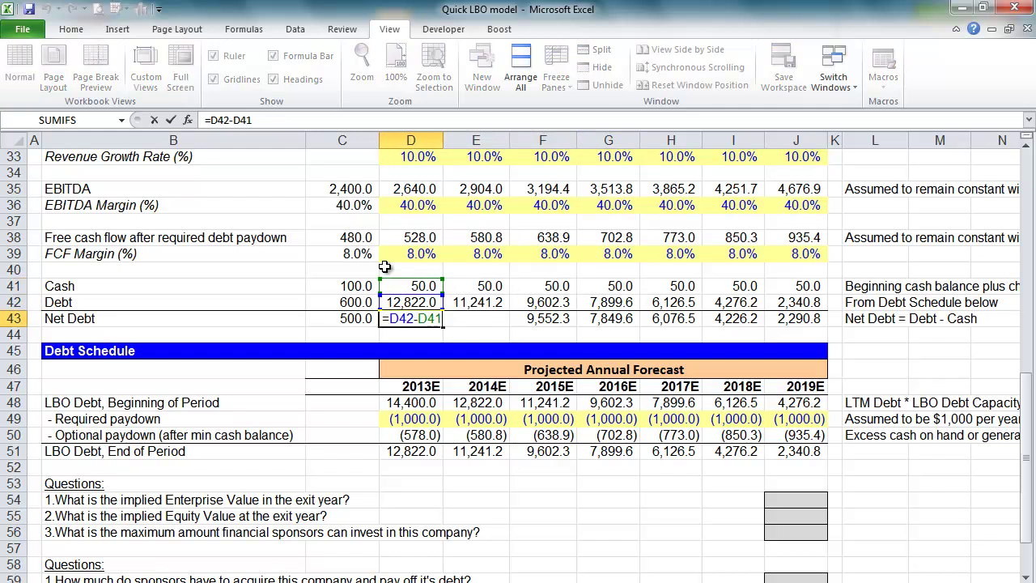
key(Escape)
key(Right)
key(F2)
key(Escape)
key(Right)
key(Right)
key(F2)
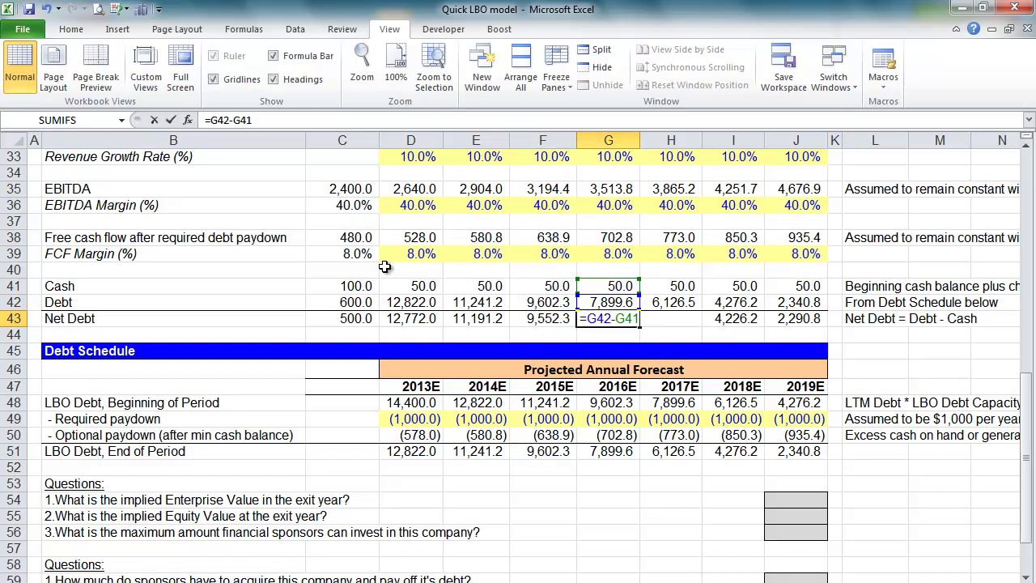
key(Escape)
key(Right)
key(F2)
key(Escape)
key(Right)
key(Left)
key(Left)
key(Left)
key(Left)
key(Left)
key(Left)
key(Left)
key(Left)
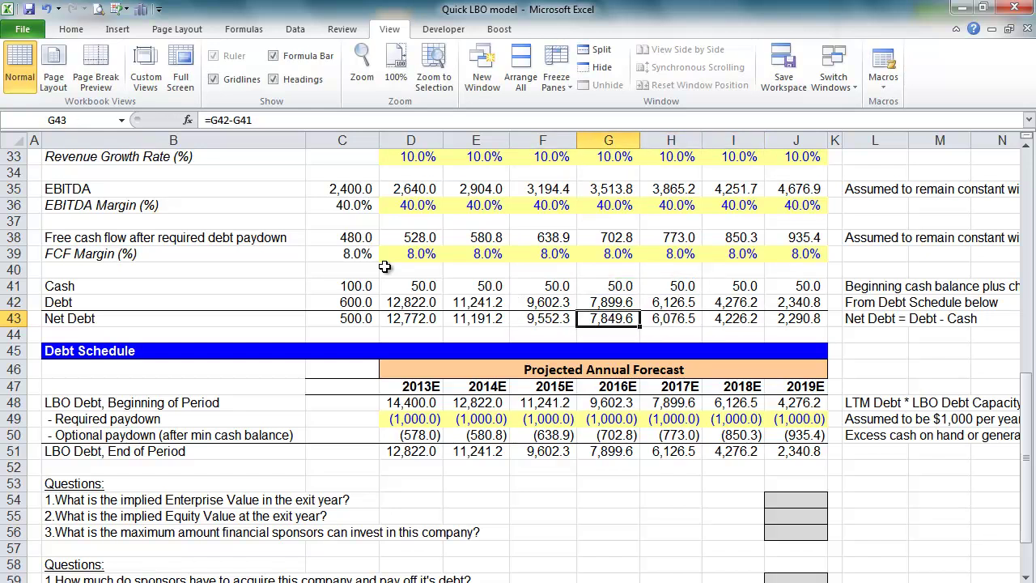
key(Down)
key(Down)
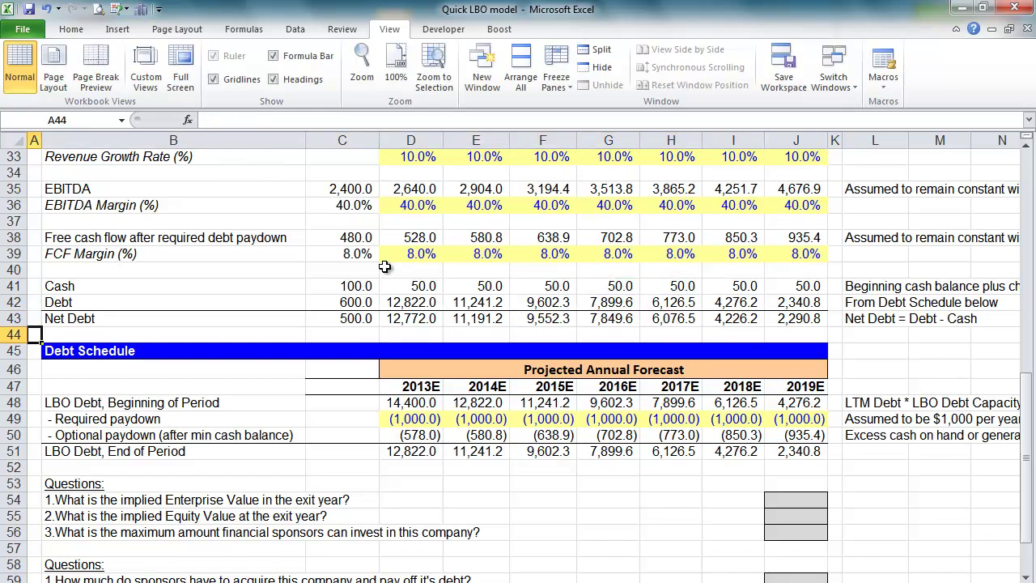
key(ctrl+Down)
key(Down)
key(Down)
key(Down)
key(Down)
key(Down)
key(Down)
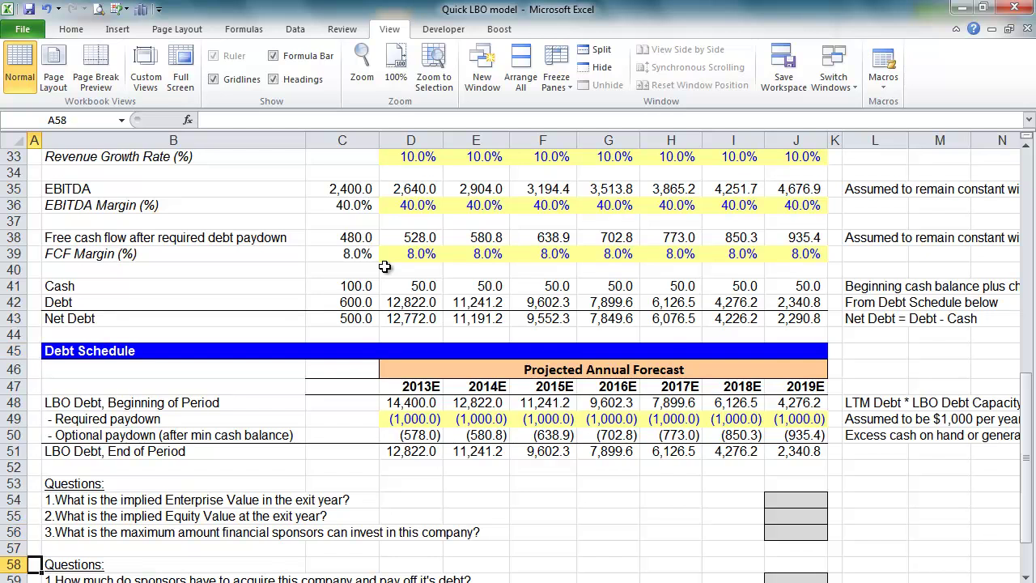
scroll(384, 267, down, 1)
key(Up)
key(Up)
key(Up)
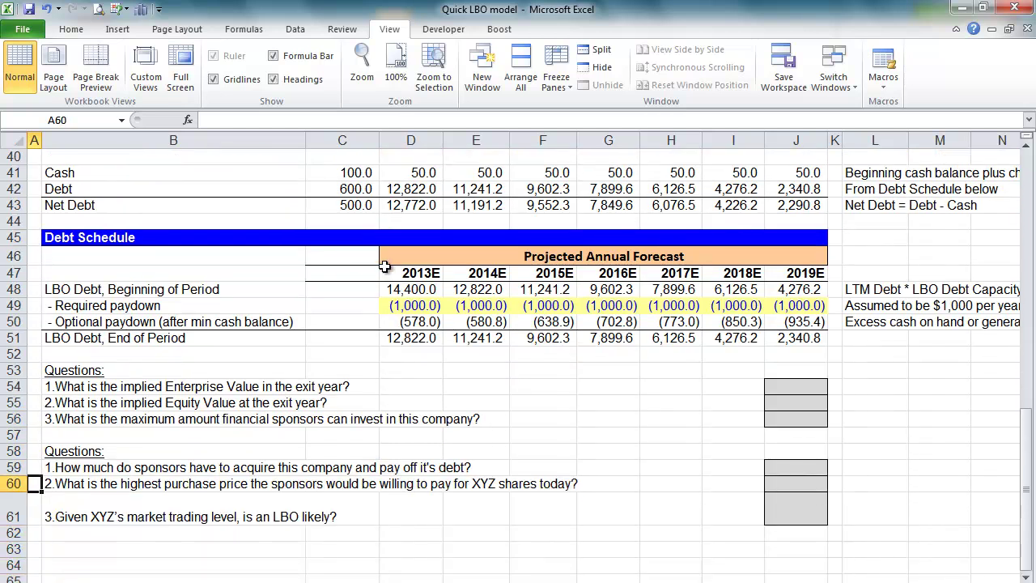
key(Up)
key(Up)
key(Up)
key(Up)
key(Up)
key(Up)
key(Up)
key(Down)
key(shift+space)
key(shift+Down)
key(shift+Down)
key(shift+Down)
key(shift+Down)
key(shift+Down)
key(shift+Down)
key(shift+Down)
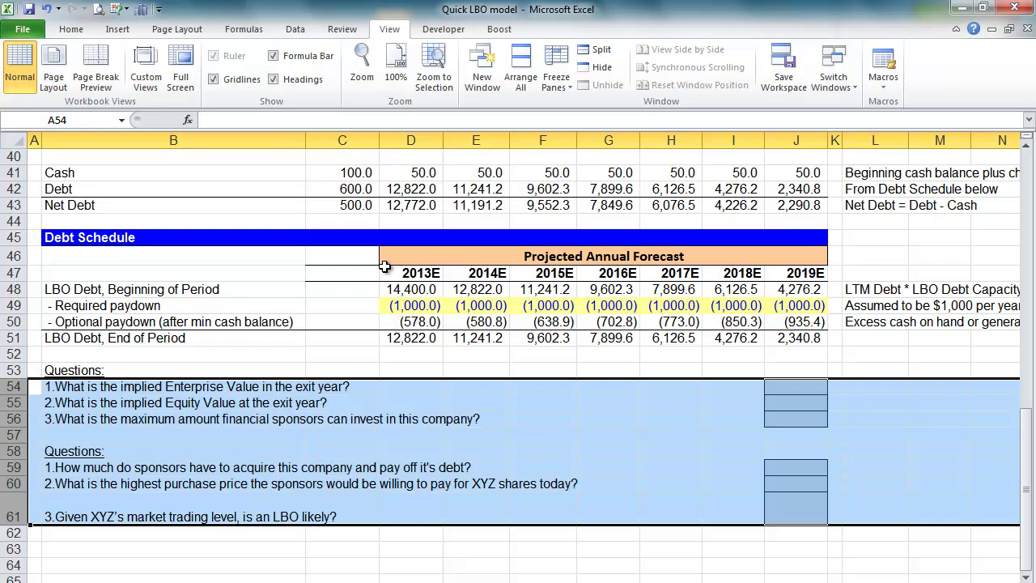
key(shift+BackSpace)
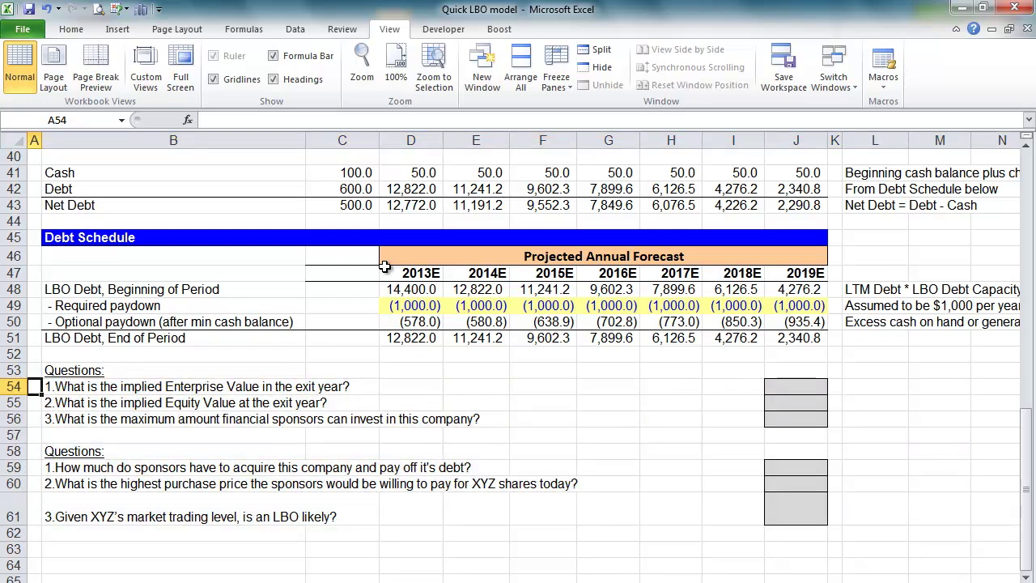